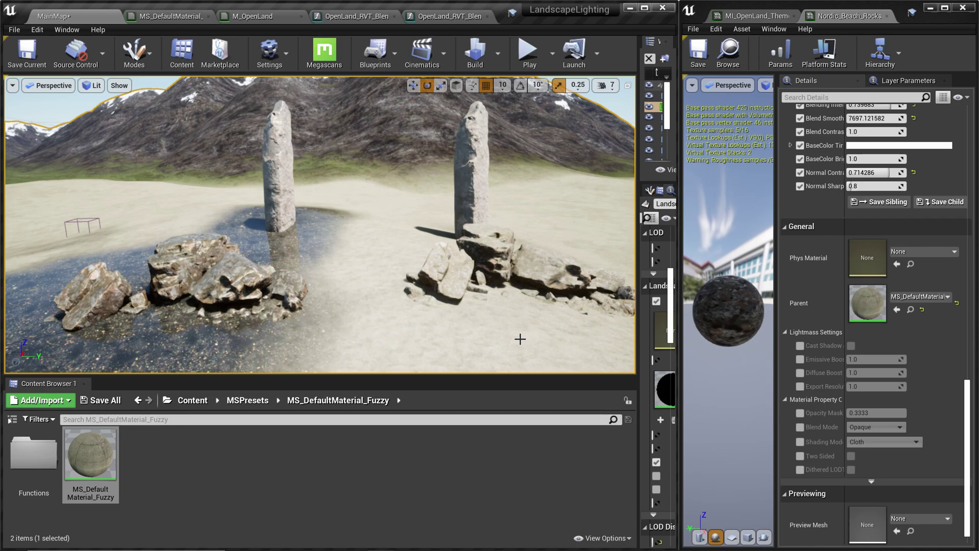
Open the project settings and search them for the virtual texture options
scroll(531, 277, "up", 3)
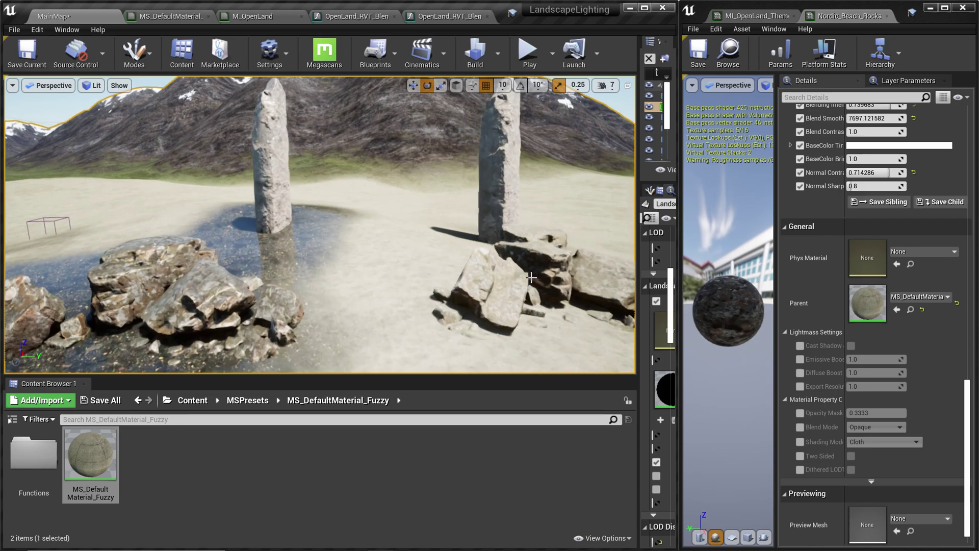
right_click_drag(525, 286, 487, 344)
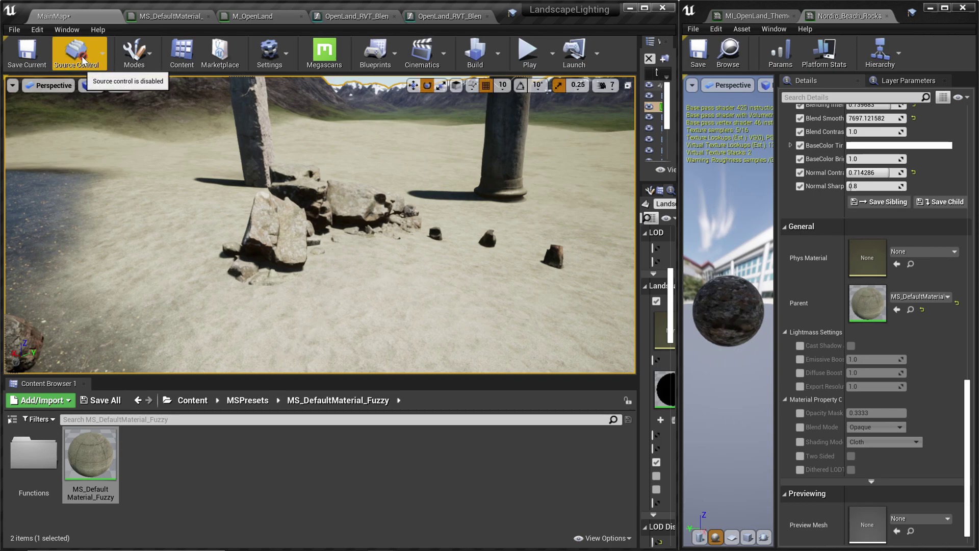
left_click(38, 32)
left_click(72, 191)
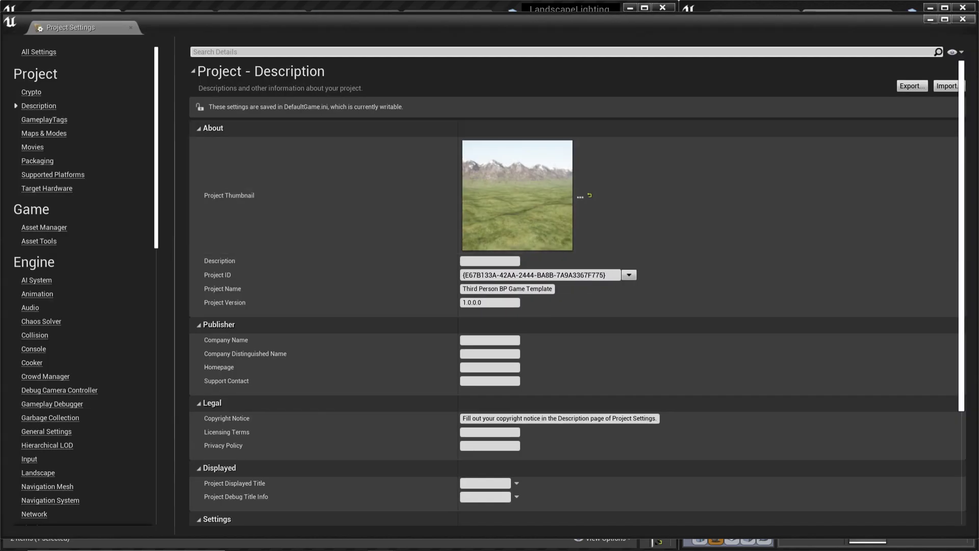
type("virtua")
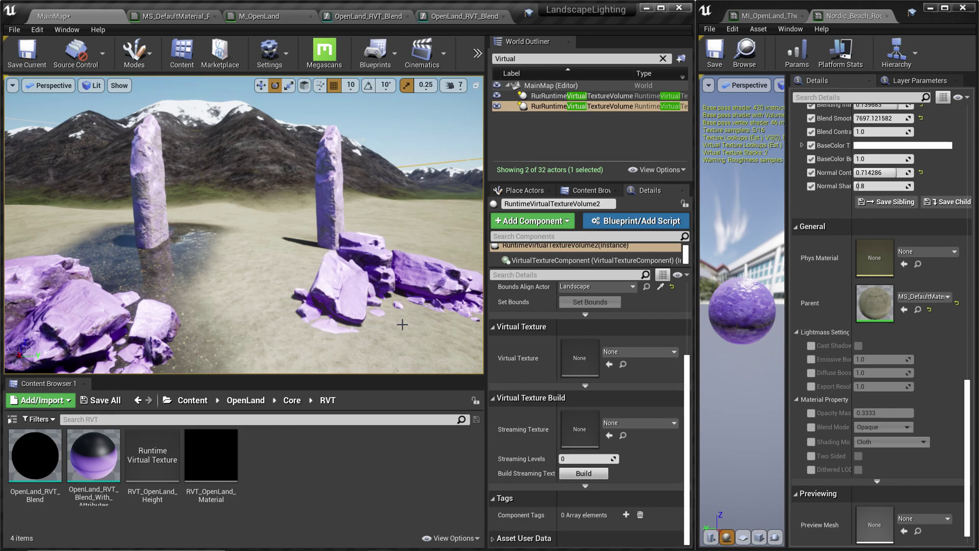
Inspect the details of the RVT_OpenLand_Material and RVT_OpenLand_Height runtime virtual texture assets
mouse_move(403, 325)
right_mouse_down()
mouse_move(327, 332)
mouse_move(413, 337)
right_mouse_up()
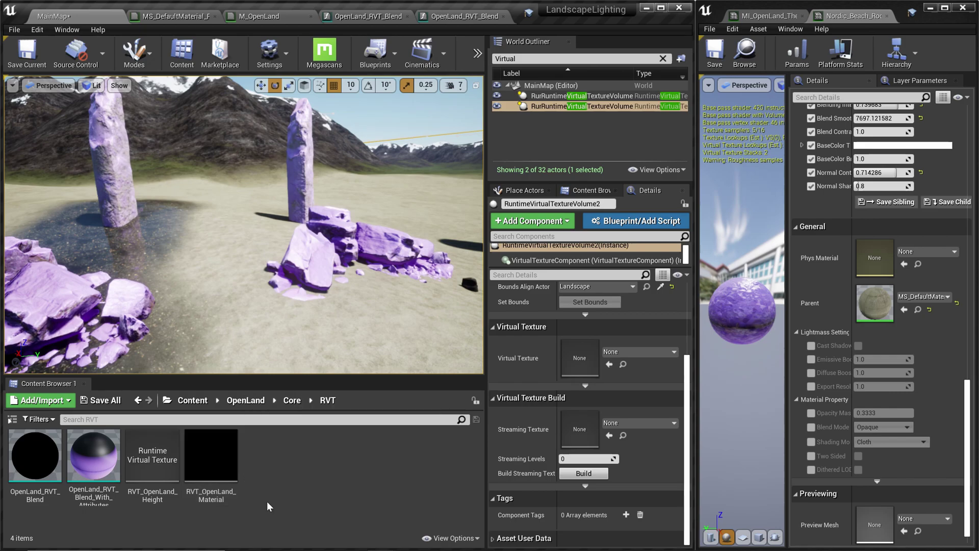
mouse_move(218, 478)
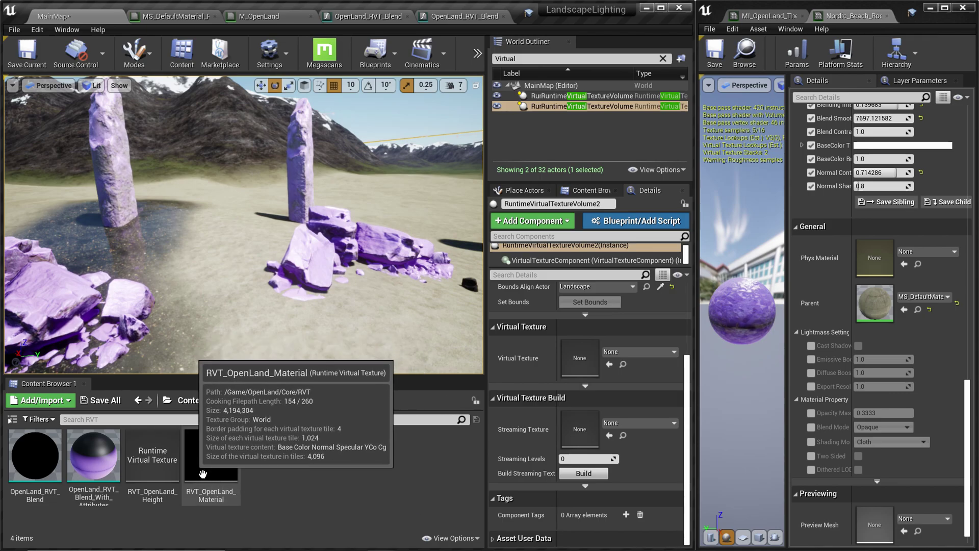
mouse_move(159, 478)
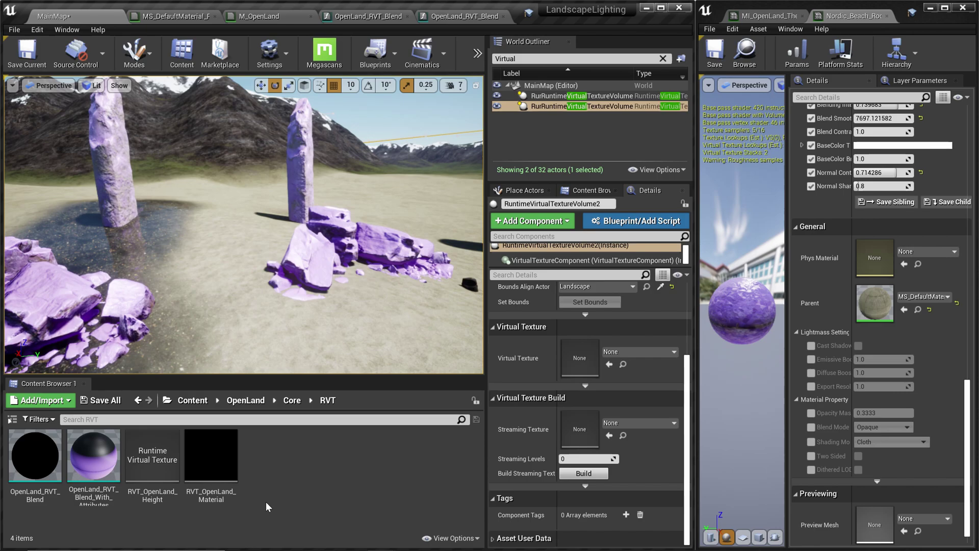
mouse_move(240, 504)
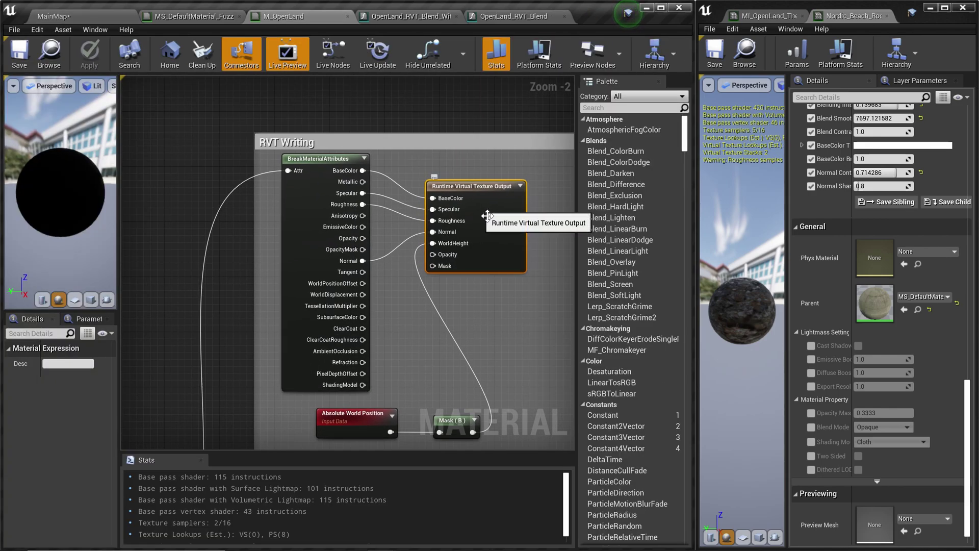
Examine the Runtime Virtual Texture Output node and its inputs in the RVT Writing section of M_OpenLand
scroll(490, 208, "up", 2)
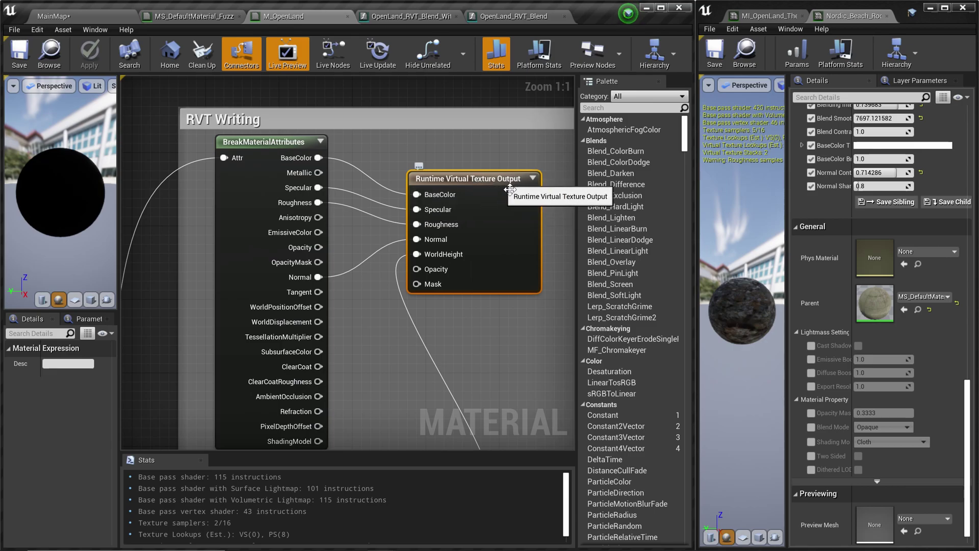
scroll(490, 204, "down", 1)
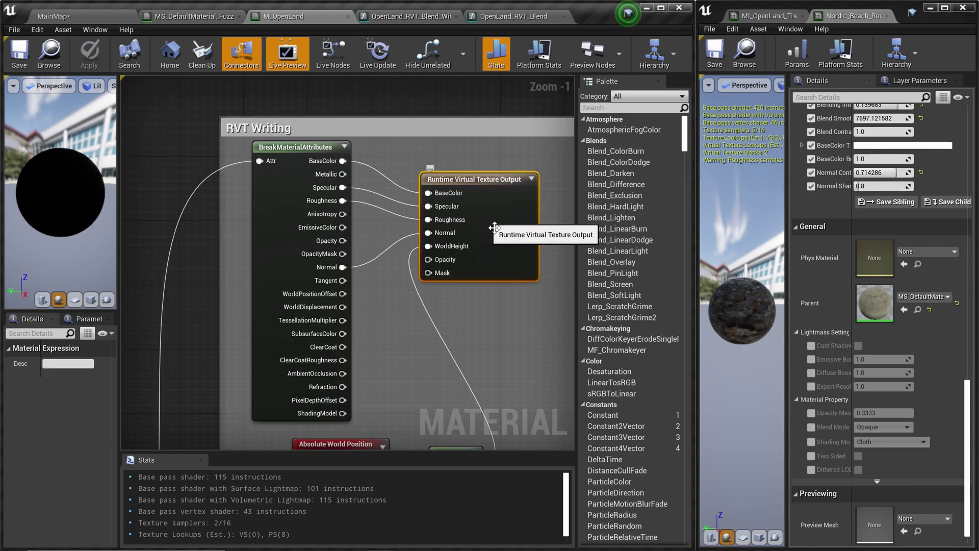
scroll(495, 227, "down", 1)
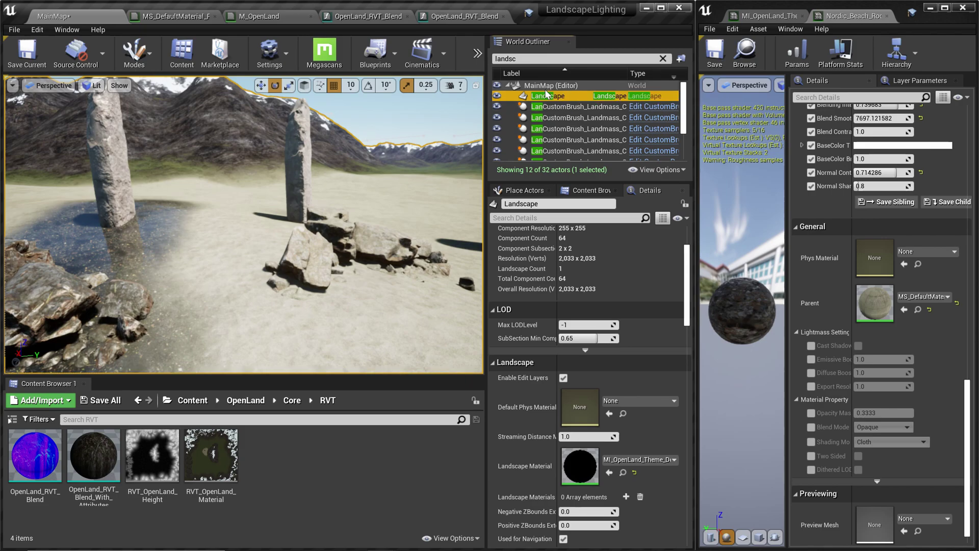
left_click(267, 20)
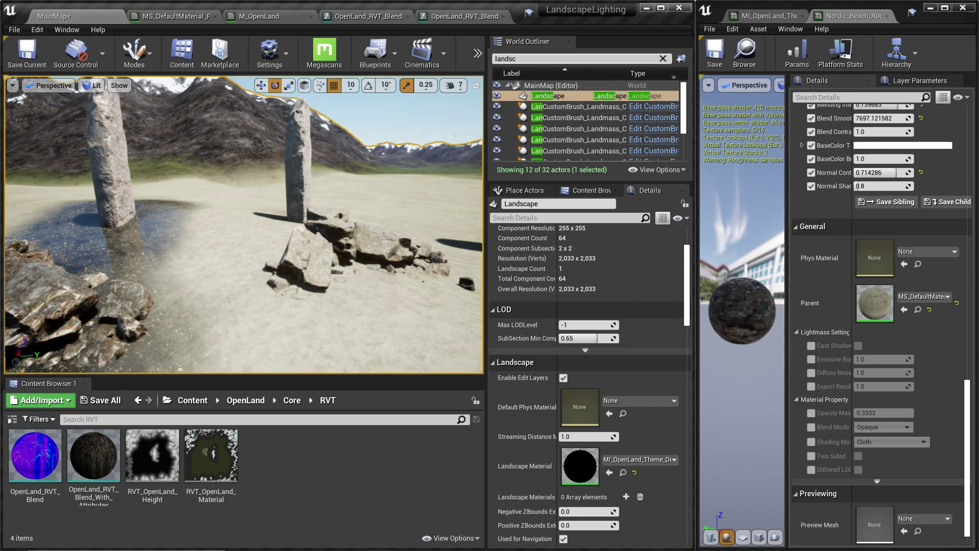
Select the Landscape actor and filter its details by "vir" to review its virtual texture settings
left_click(553, 98)
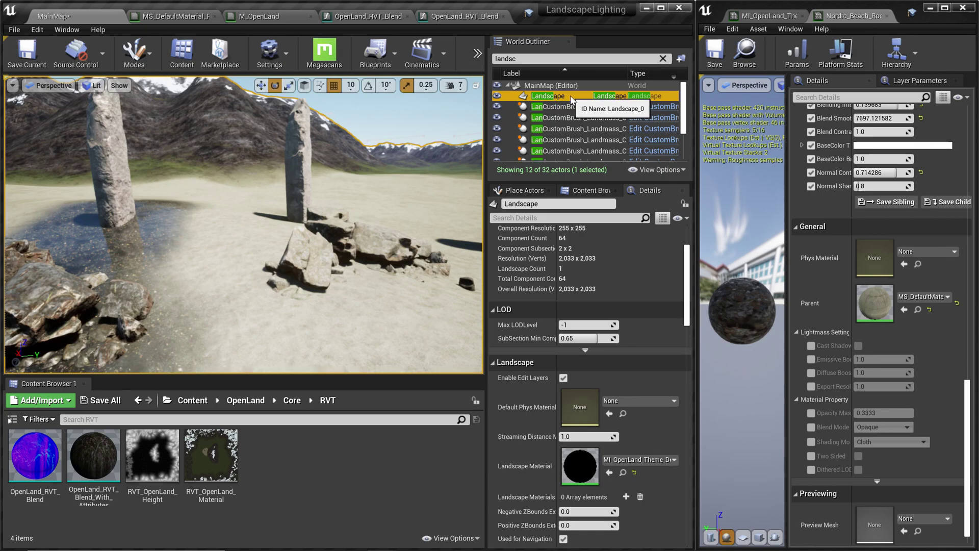
left_click(571, 96)
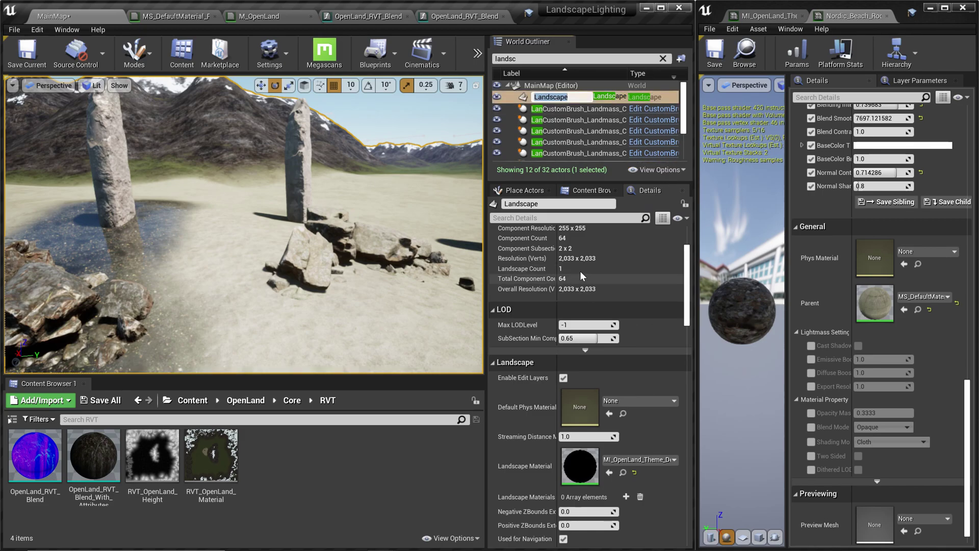
key("Escape")
left_click(566, 218)
type("vir")
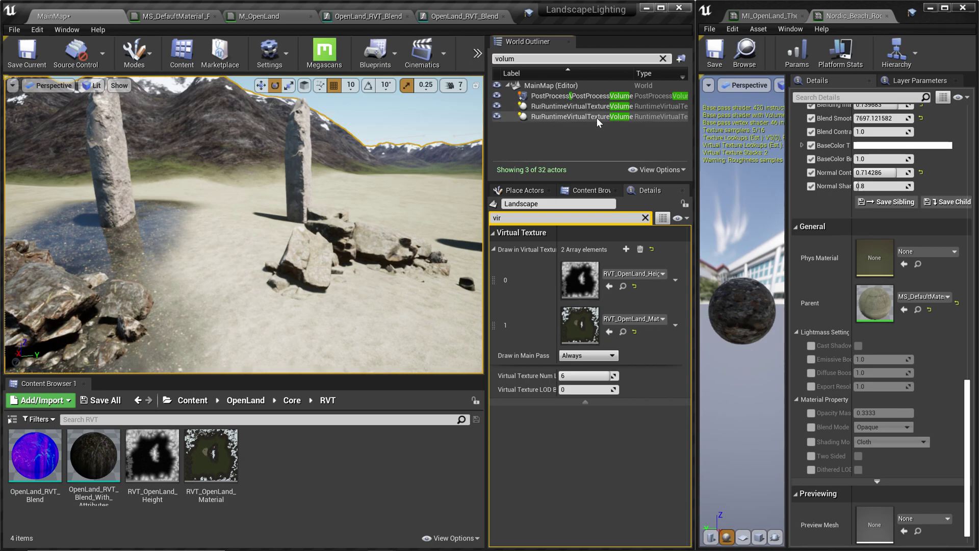
Set the bounds of the first runtime virtual texture volume from the Landscape actor and select the second volume for comparison
left_click(590, 106)
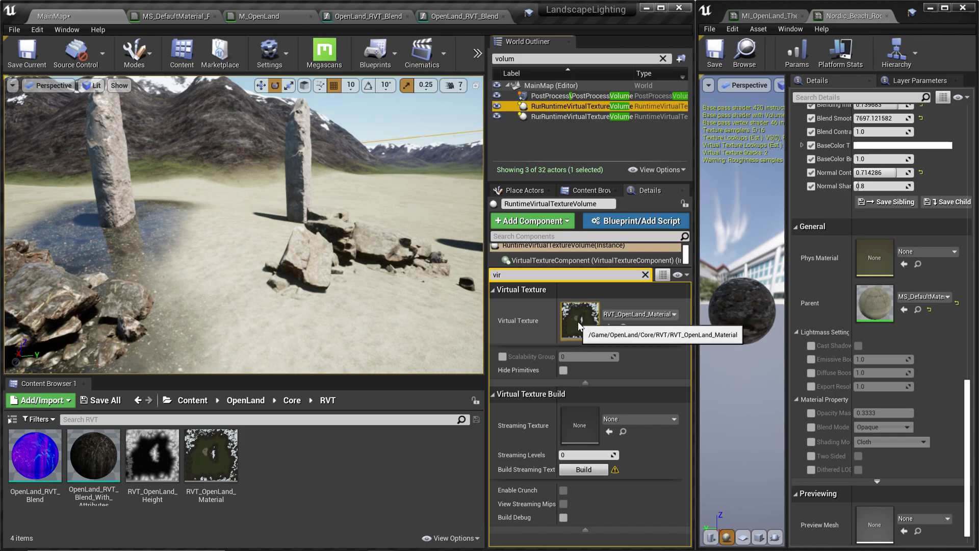
left_click(645, 275)
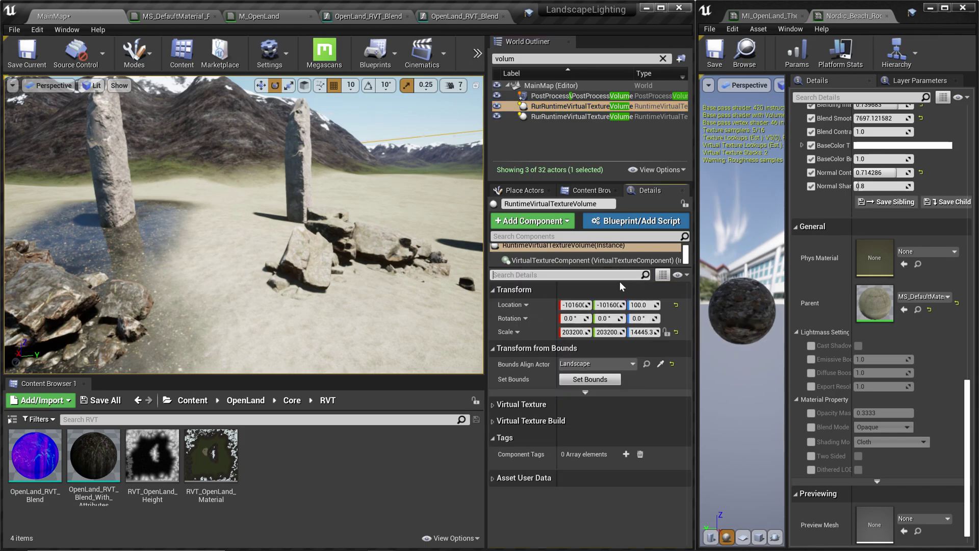
left_click(605, 381)
right_click_drag(343, 212, 357, 184)
right_click_drag(286, 173, 236, 176)
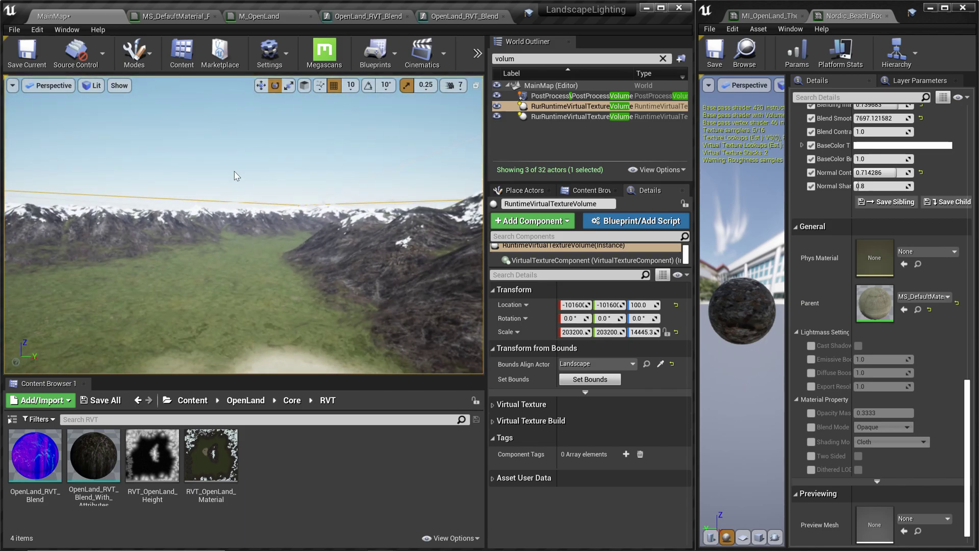
right_click_drag(177, 212, 217, 213)
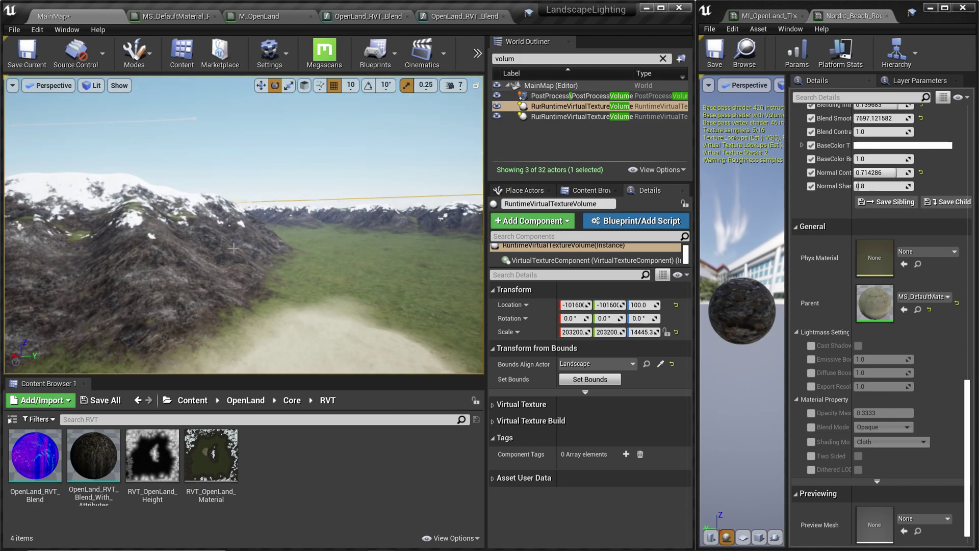
left_click(572, 115)
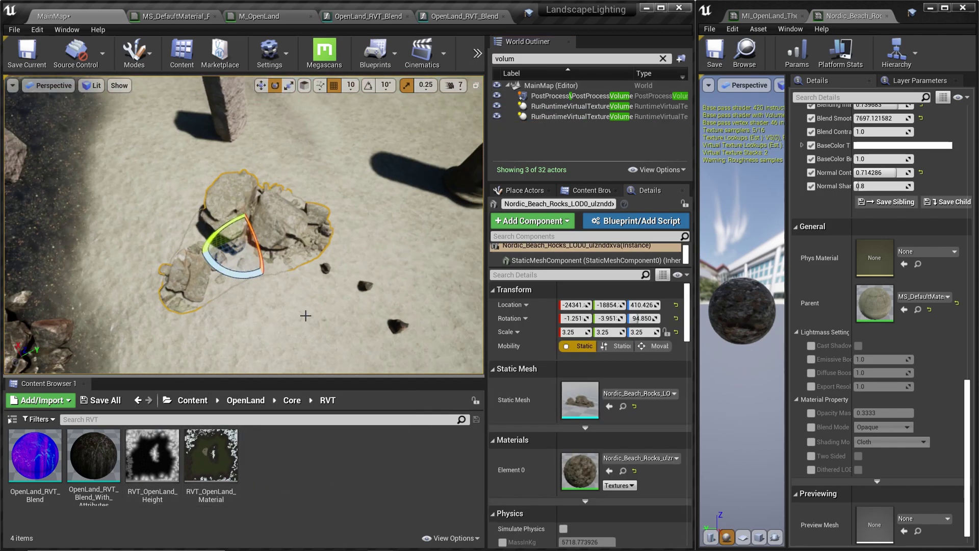
Focus the view on the Nordic_Beach_Rocks mesh on the sand near the stone pillars
right_click_drag(305, 315, 225, 255)
key("f")
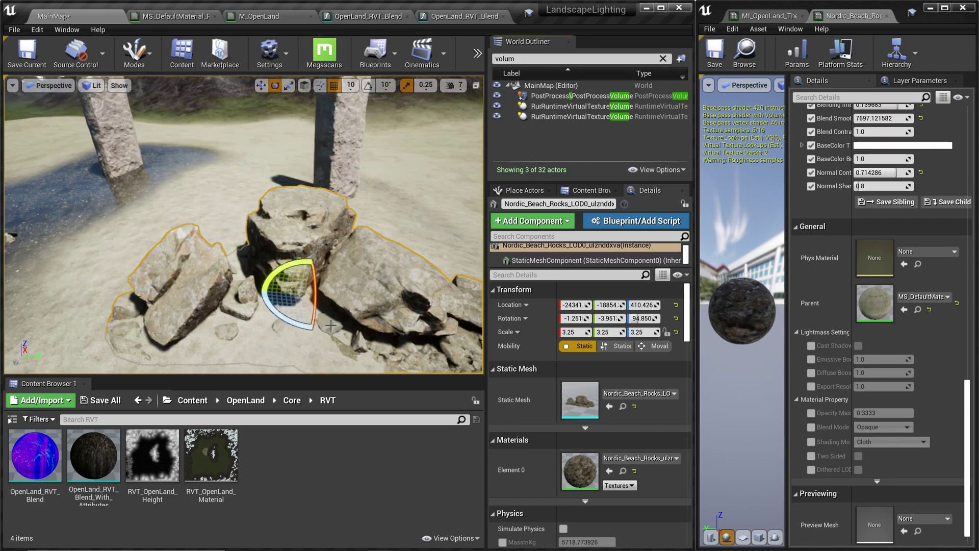
scroll(345, 281, "up", 2)
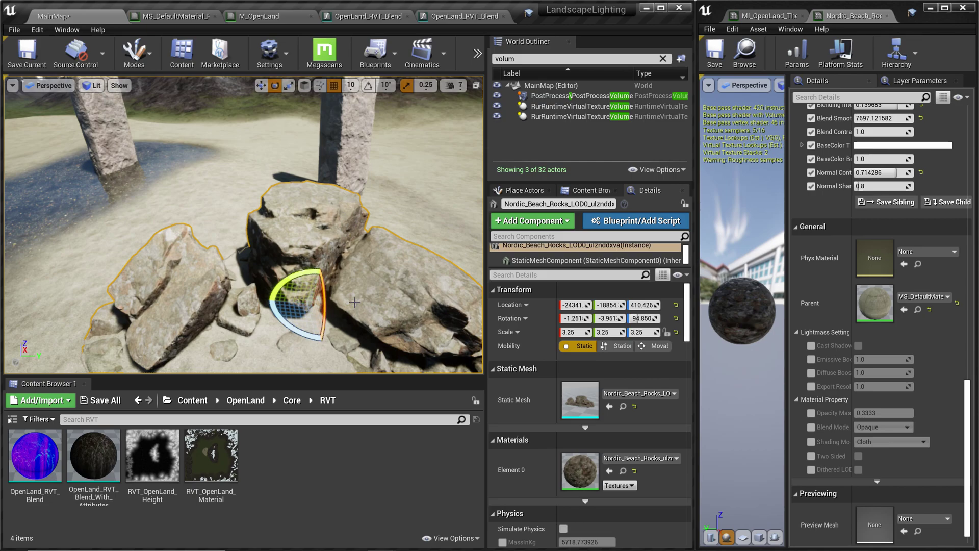
Inspect OpenLand_RVT_Blend_With_Attributes in the MS_DefaultMaterial_Fuzzy graph and open it down to its nested OpenLand_RVT_Blend function
left_click(162, 16)
scroll(282, 329, "down", 1)
scroll(337, 326, "up", 4)
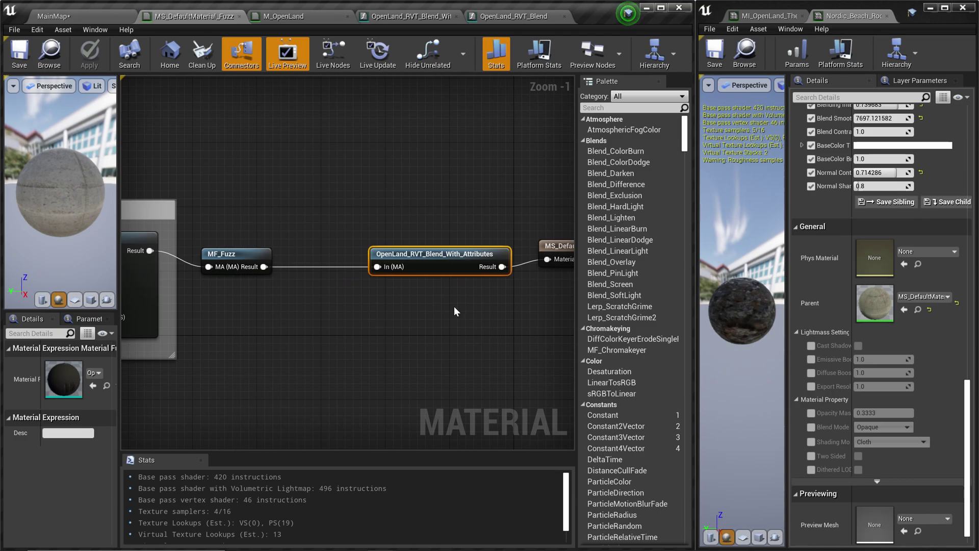
right_click_drag(451, 289, 399, 284)
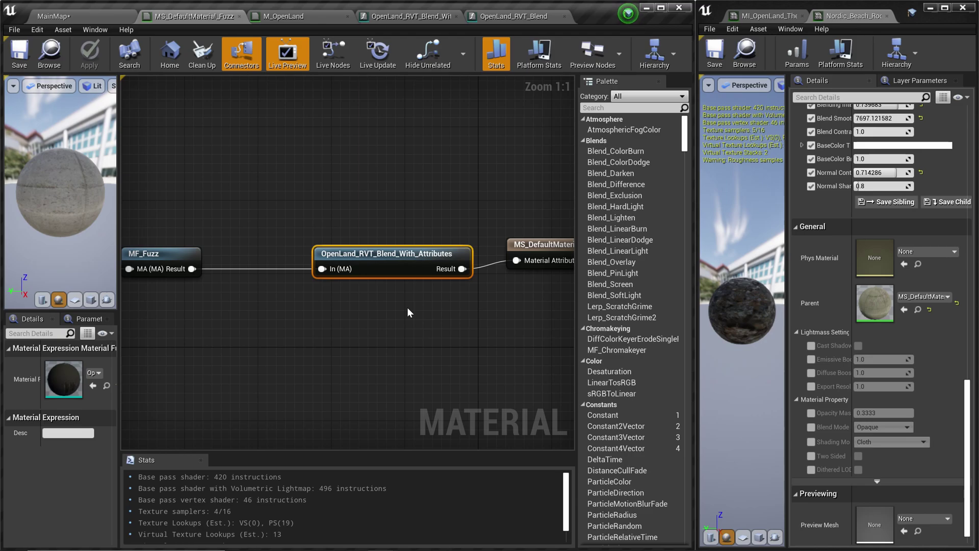
double_click(396, 261)
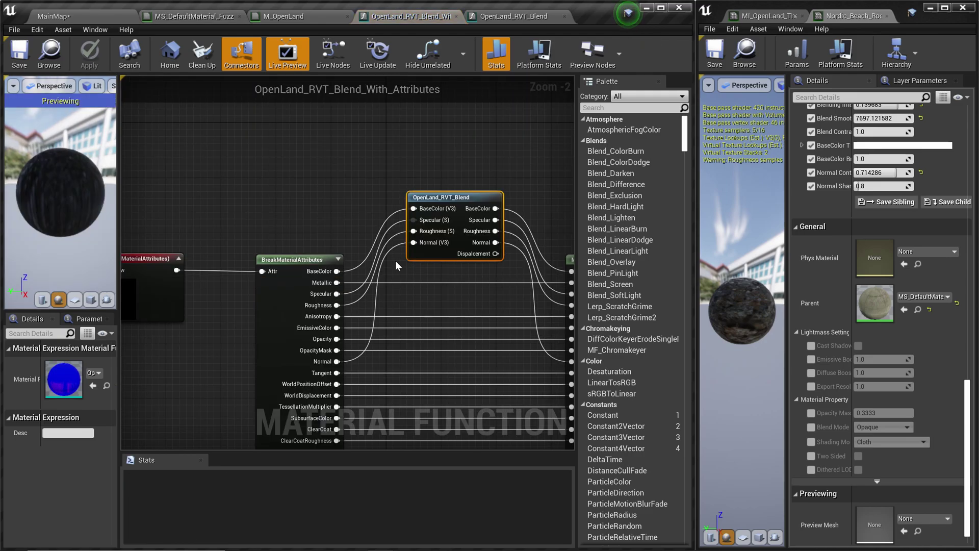
double_click(454, 198)
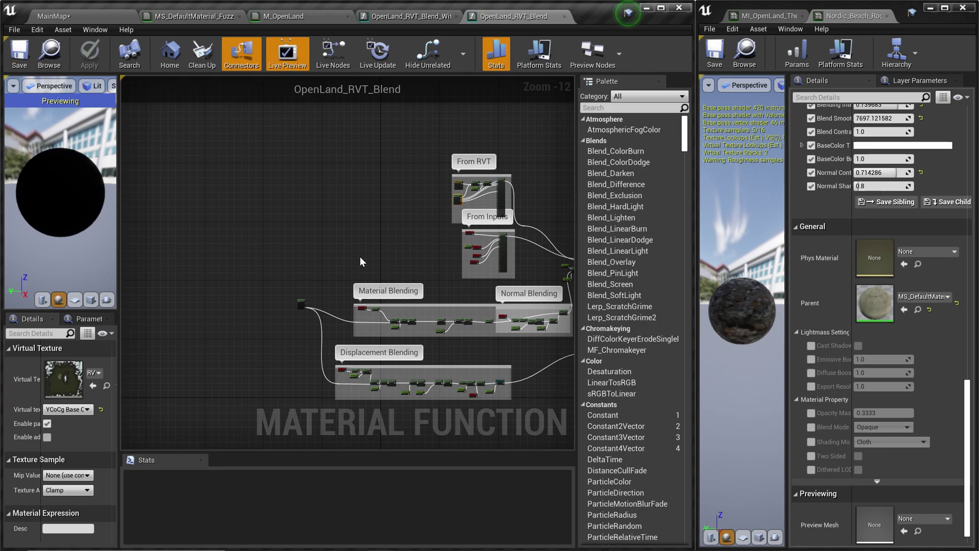
Select the Runtime Virtual Texture Sample node feeding WorldHeight and enlarge its details for inspection
scroll(360, 257, "up", 8)
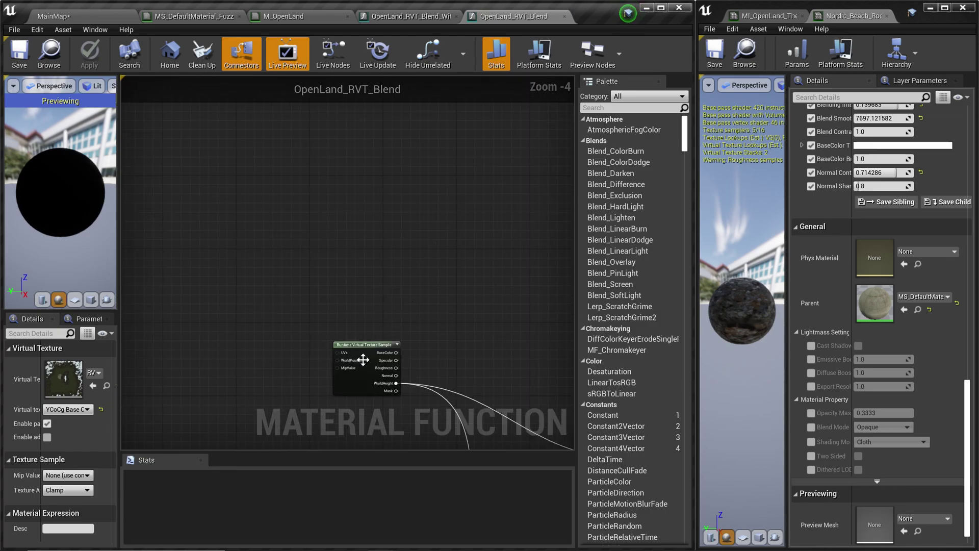
left_click(364, 359)
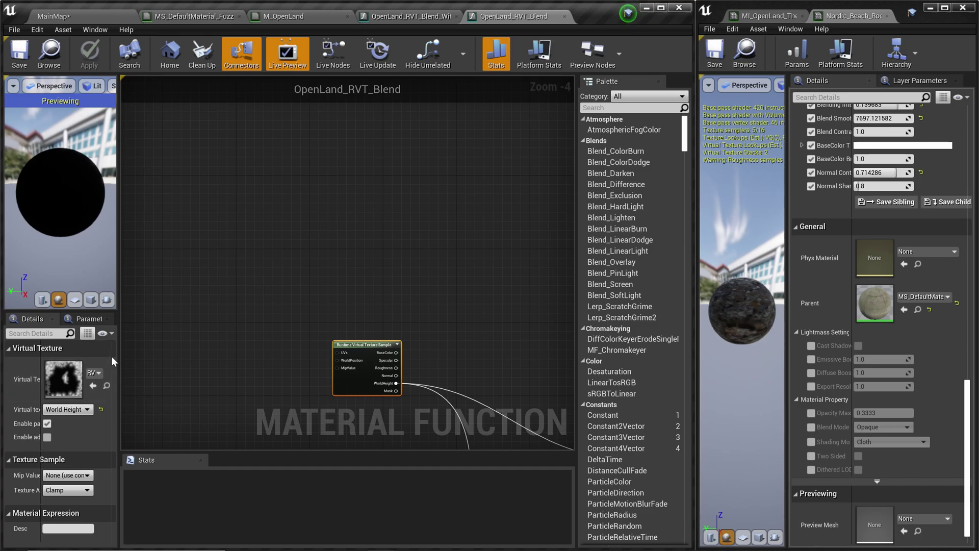
left_click_drag(120, 358, 202, 360)
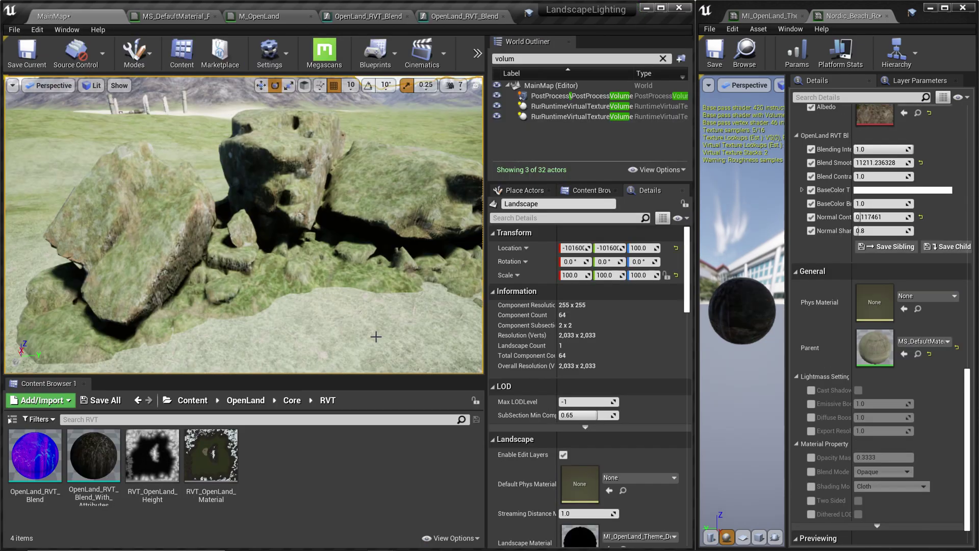
Examine from near and far how the rocks on the grass blend with the landscape surface
scroll(376, 337, "down", 2)
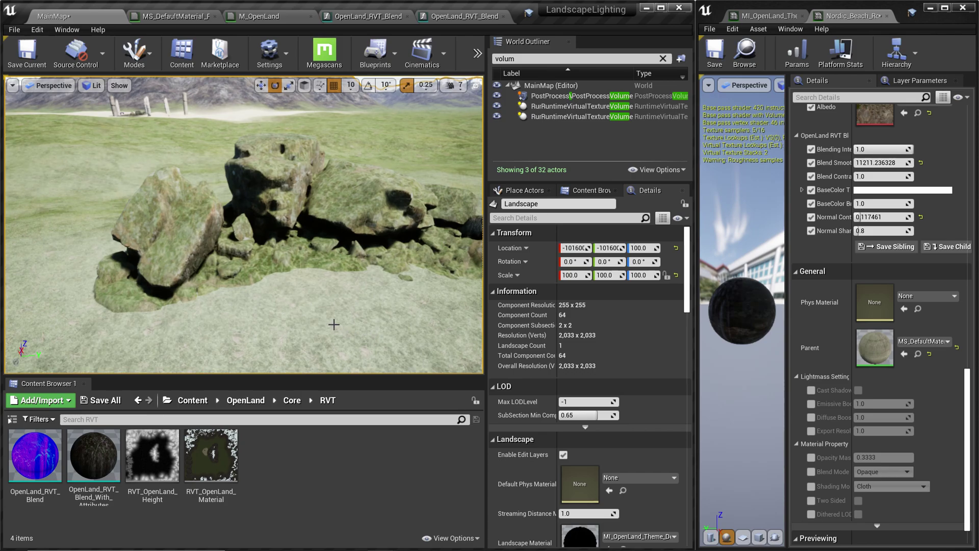
scroll(317, 301, "up", 3)
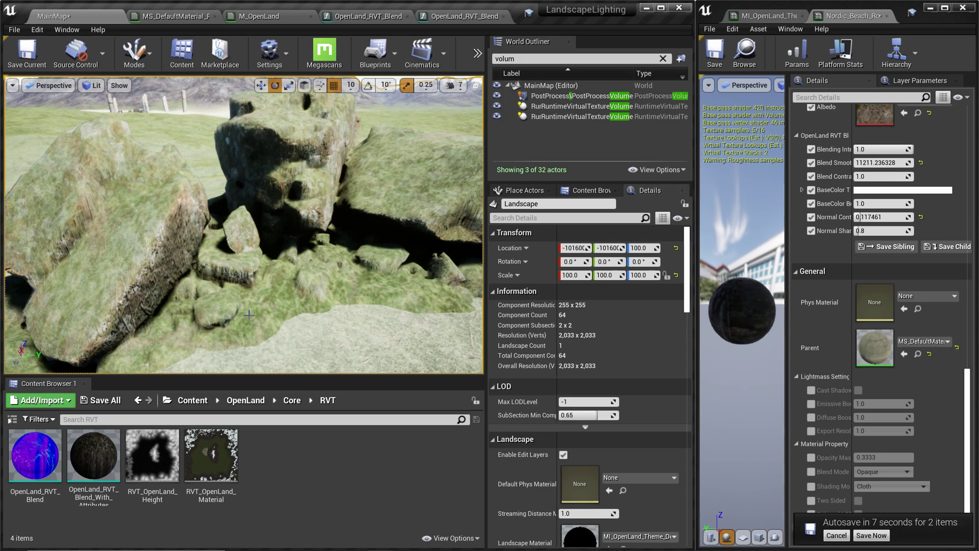
scroll(249, 315, "down", 3)
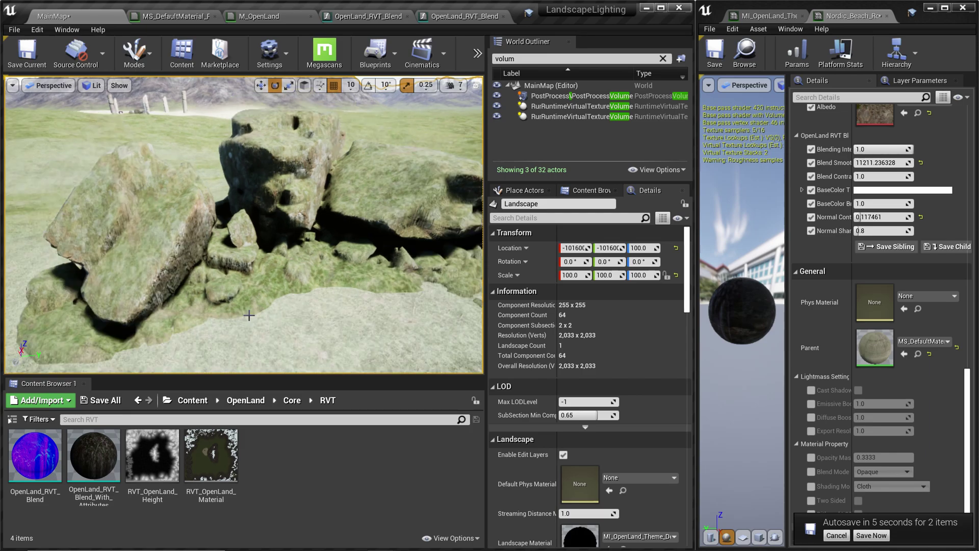
scroll(308, 280, "up", 4)
scroll(333, 325, "down", 2)
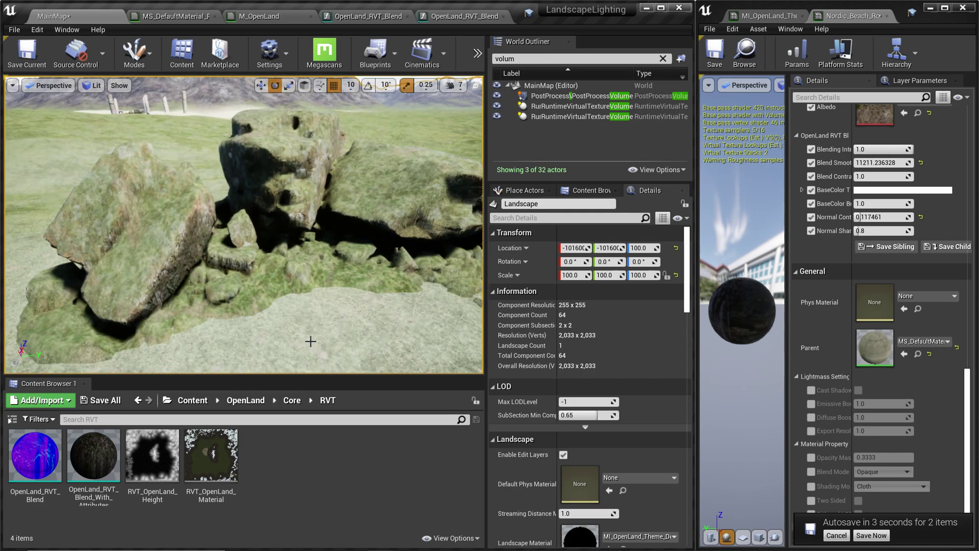
right_click_drag(353, 345, 355, 370)
right_click_drag(296, 315, 295, 357)
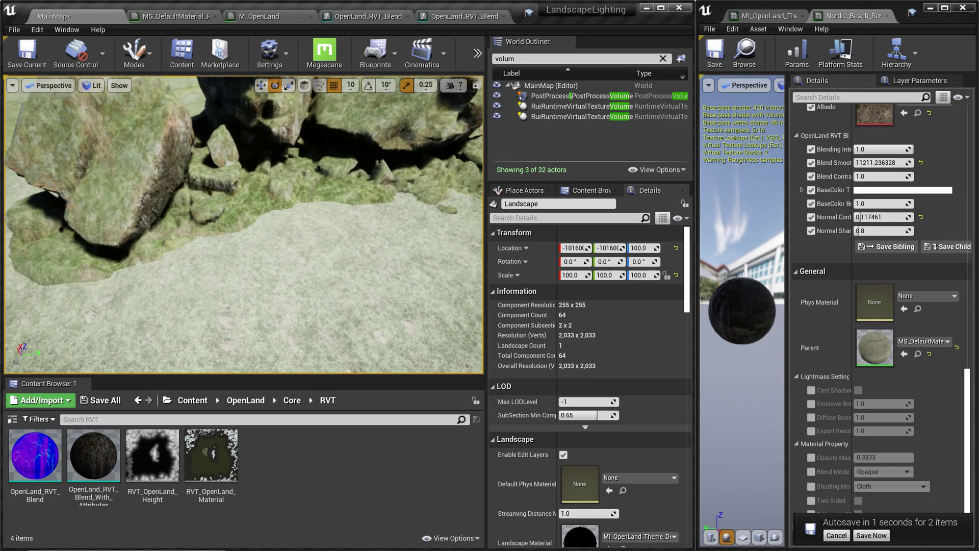
scroll(296, 316, "up", 5)
scroll(296, 316, "down", 3)
right_click_drag(296, 316, 347, 257)
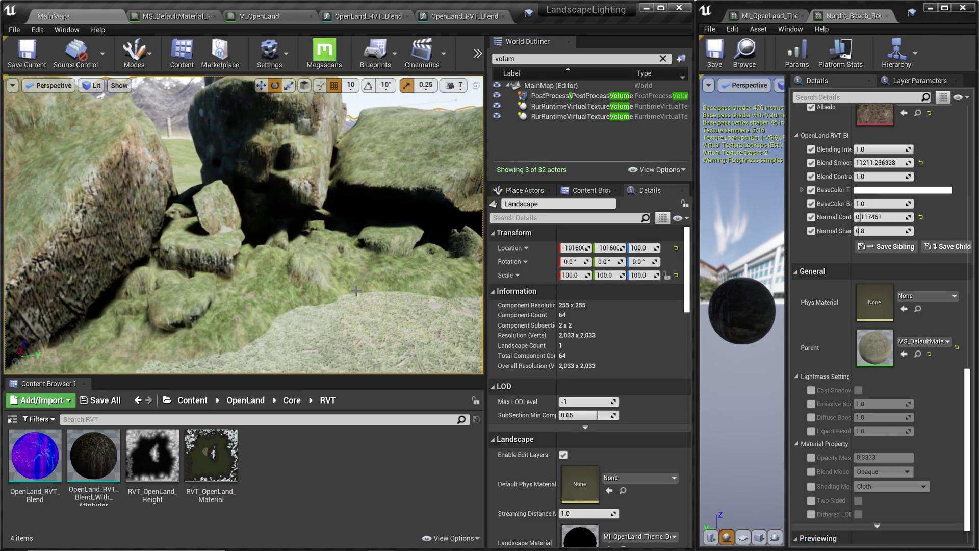
Find the RVT cache parameter in the MI_OpenLand_Theme landscape material instance and enable Use RVT Cache
scroll(356, 290, "up", 4)
scroll(255, 269, "down", 6)
scroll(362, 309, "up", 2)
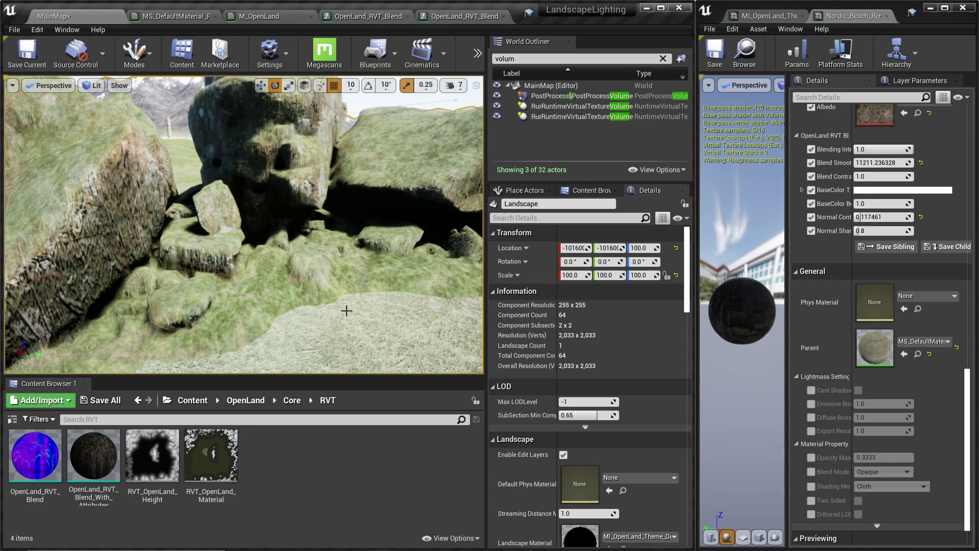
scroll(320, 324, "down", 2)
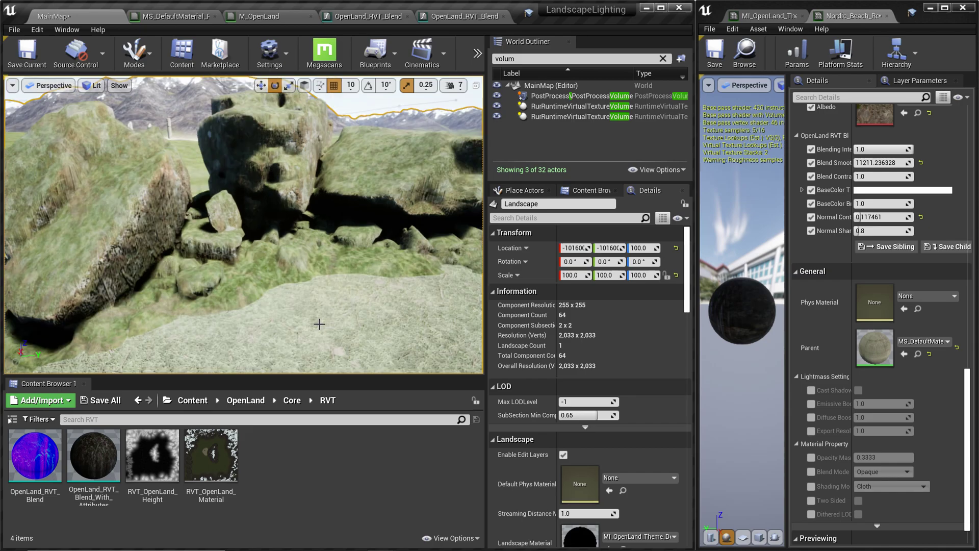
scroll(325, 324, "down", 2)
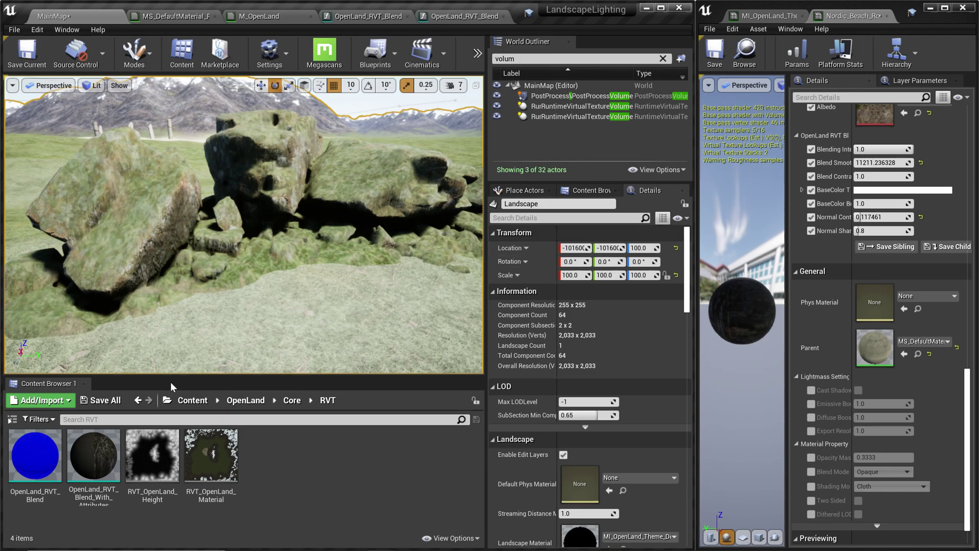
left_click(769, 16)
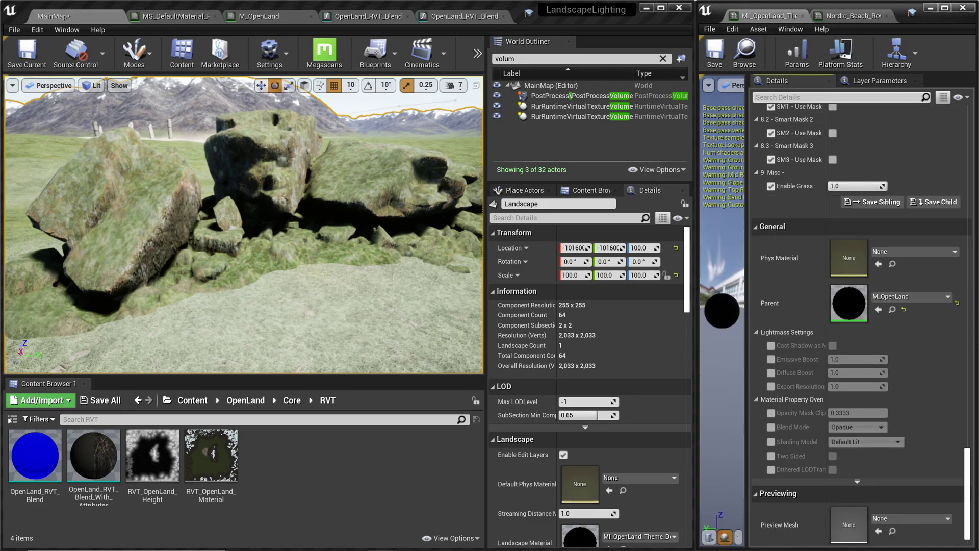
type("rvt c")
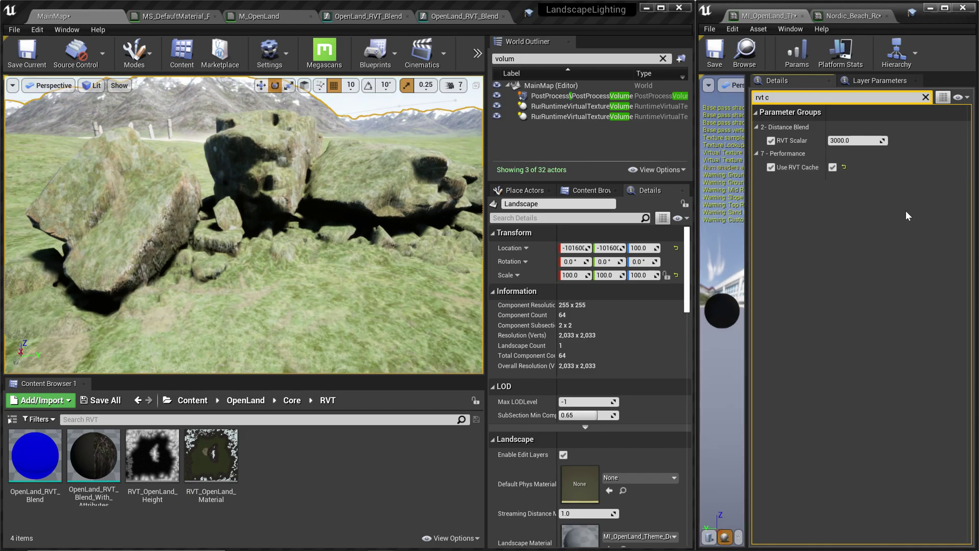
Examine from near and far how the rocks blend with the grass landscape while Use RVT Cache is on
scroll(349, 300, "down", 3)
key("w")
right_click_drag(350, 301, 296, 263)
key("s")
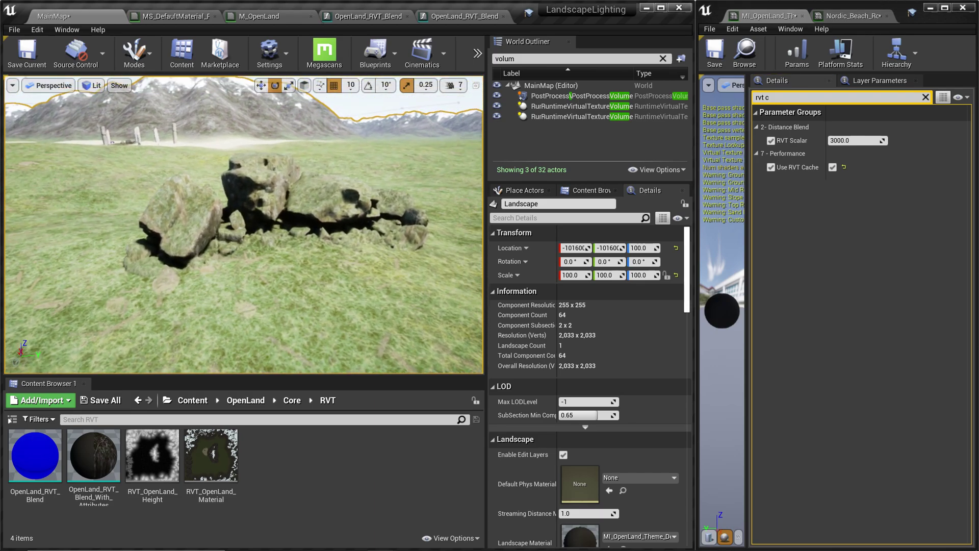
scroll(295, 263, "up", 2)
scroll(296, 264, "down", 1)
scroll(296, 263, "up", 1)
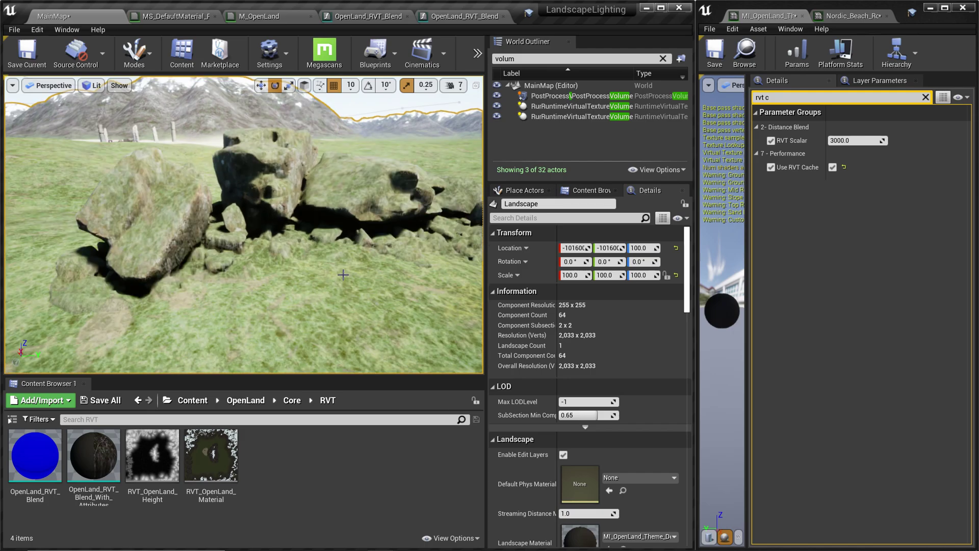
scroll(400, 334, "up", 2)
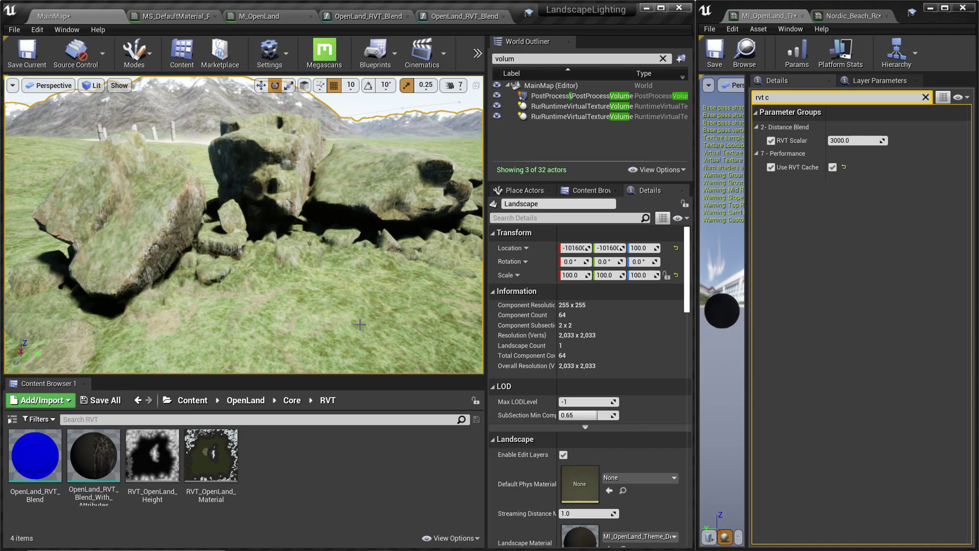
Select the Nordic_Beach_Rocks mesh and compare its ground blending with Use RVT Cache switched off and back on
left_click(306, 187)
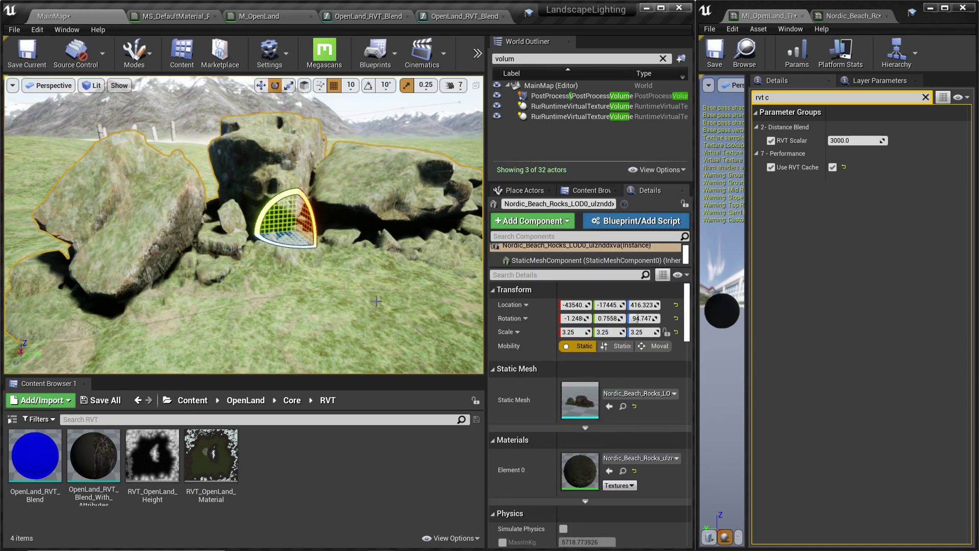
scroll(376, 301, "down", 3)
scroll(376, 301, "up", 3)
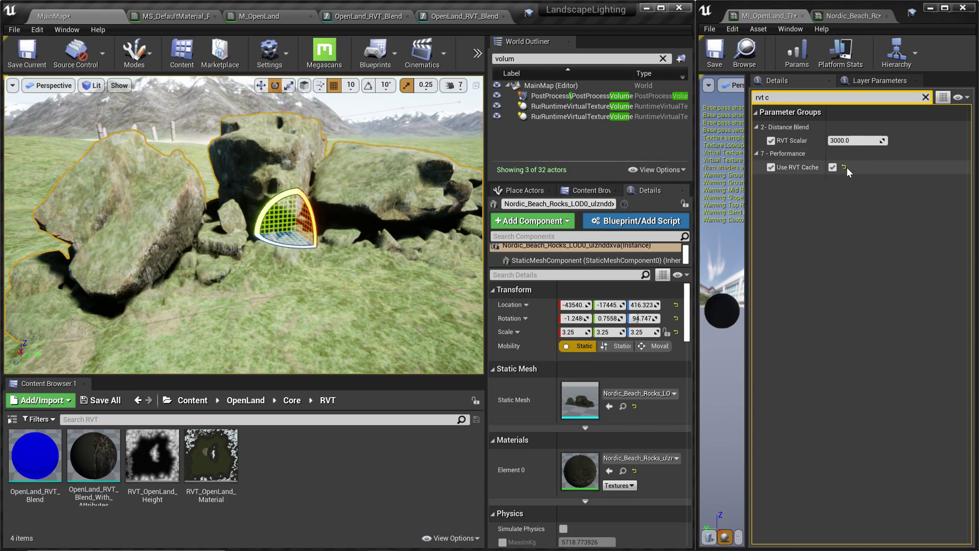
left_click(833, 167)
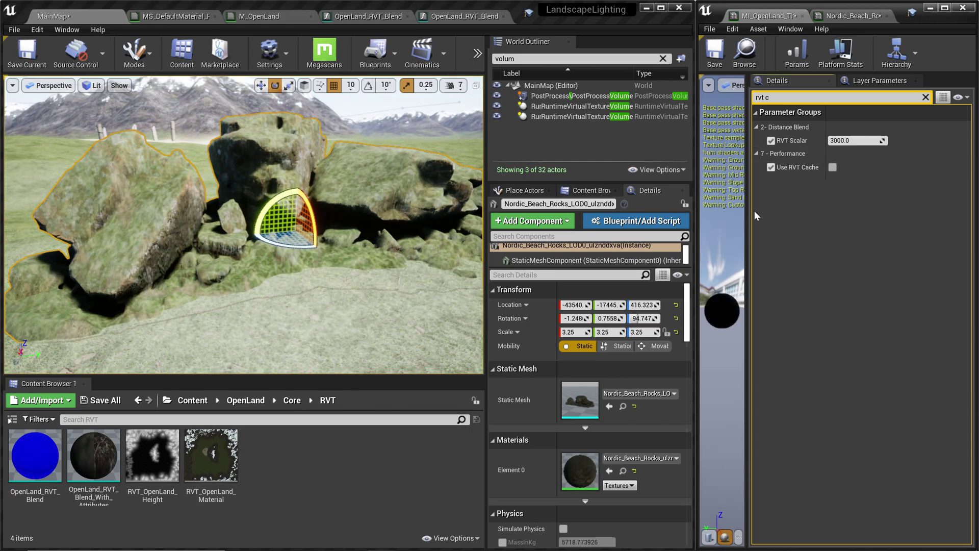
left_click(832, 167)
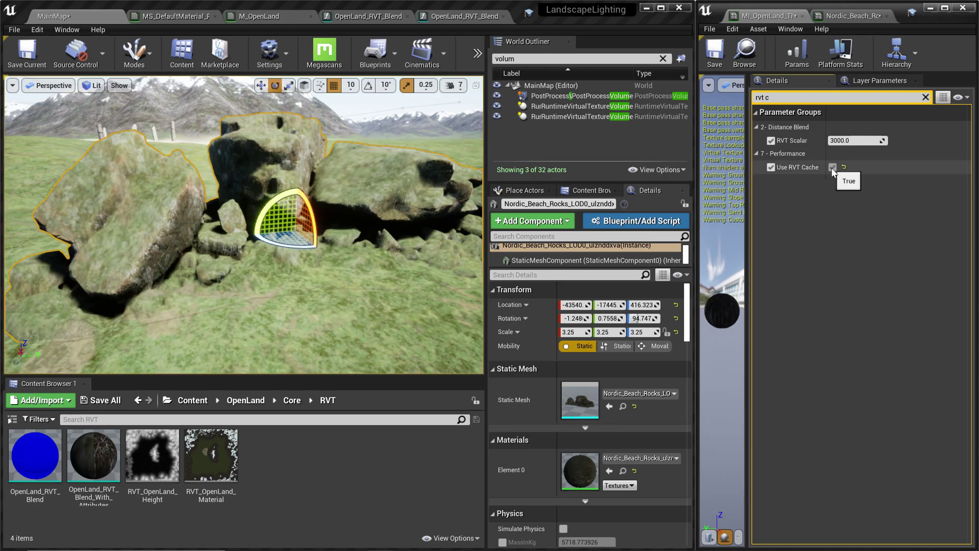
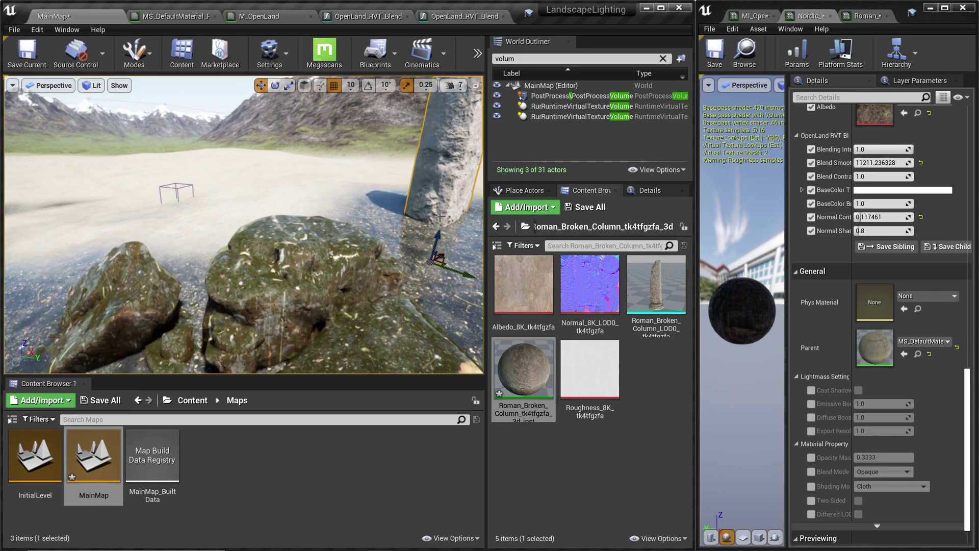
Reduce the Blending Intensity of the Roman broken column's material instance to 0.698413
right_click_drag(441, 215, 473, 182)
right_click_drag(356, 204, 356, 204)
left_click(860, 21)
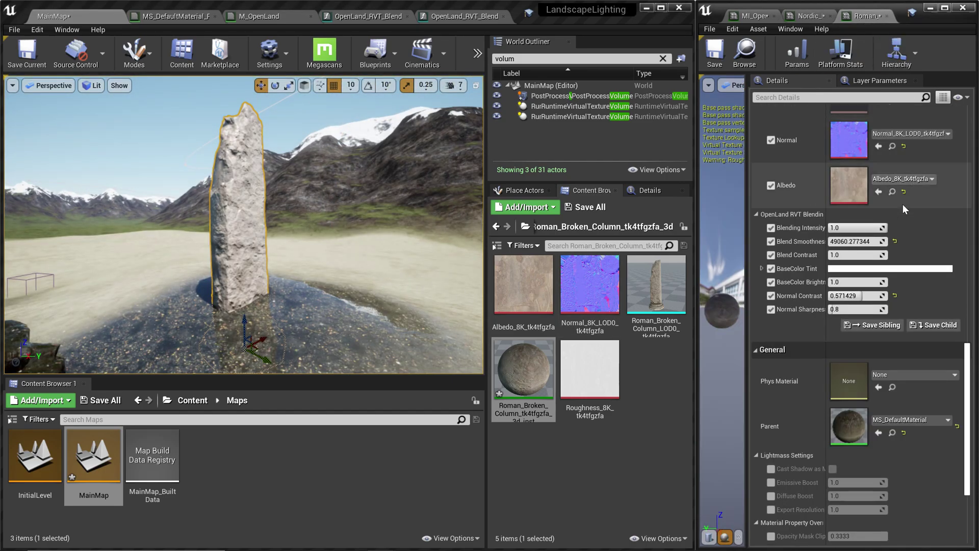
mouse_move(876, 228)
left_mouse_down()
mouse_move(828, 228)
mouse_move(857, 227)
left_mouse_up()
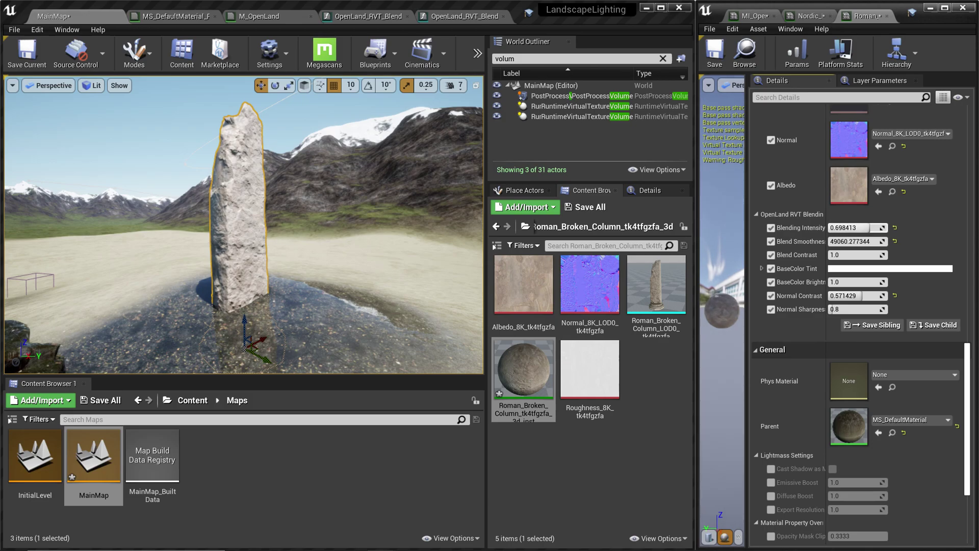
Examine from near and far how the Roman column and the neighbouring rocks blend with the landscape surface
right_click_drag(251, 255, 244, 224)
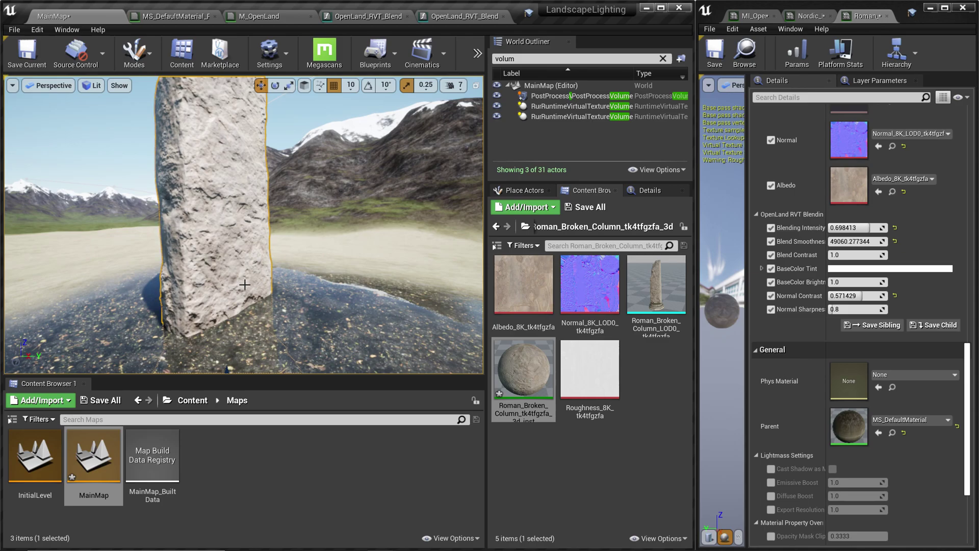
scroll(245, 285, "down", 3)
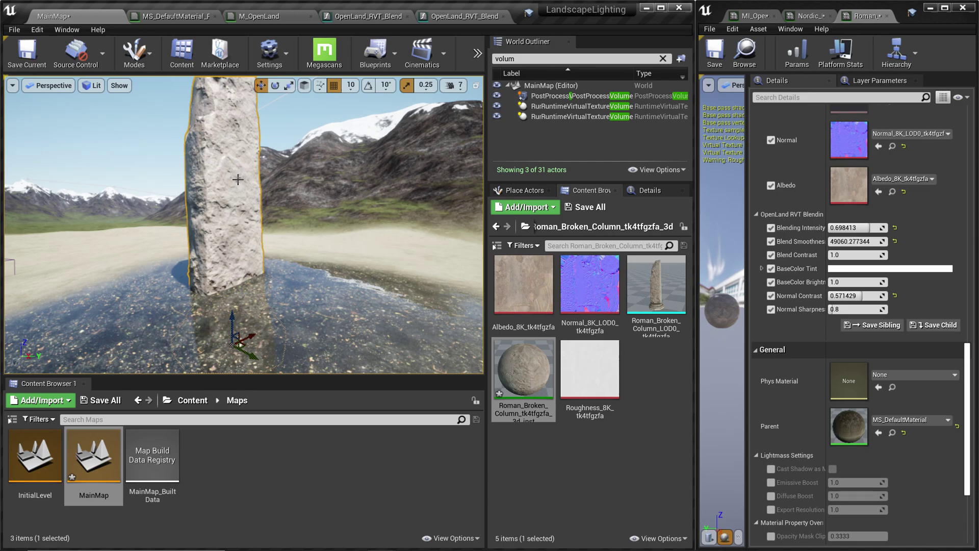
scroll(221, 226, "up", 1)
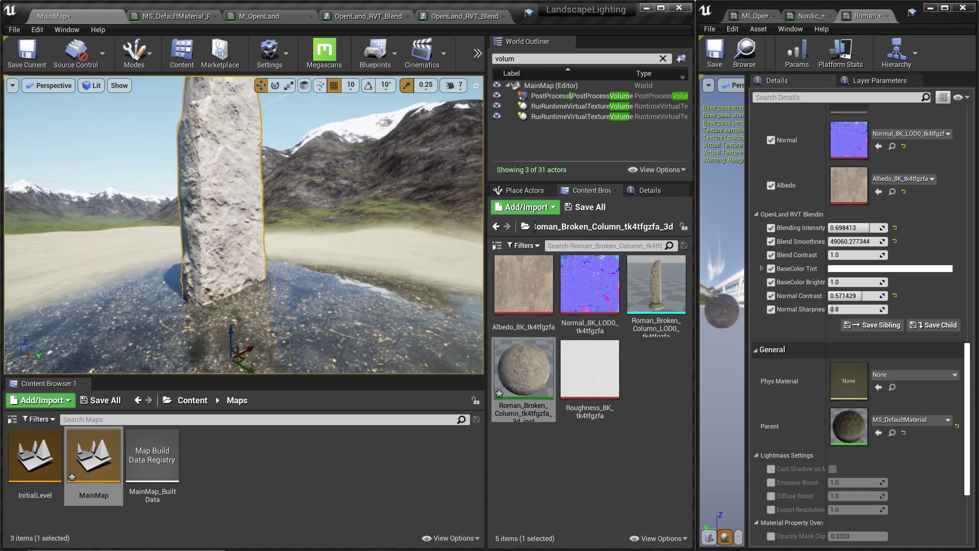
scroll(280, 297, "up", 3)
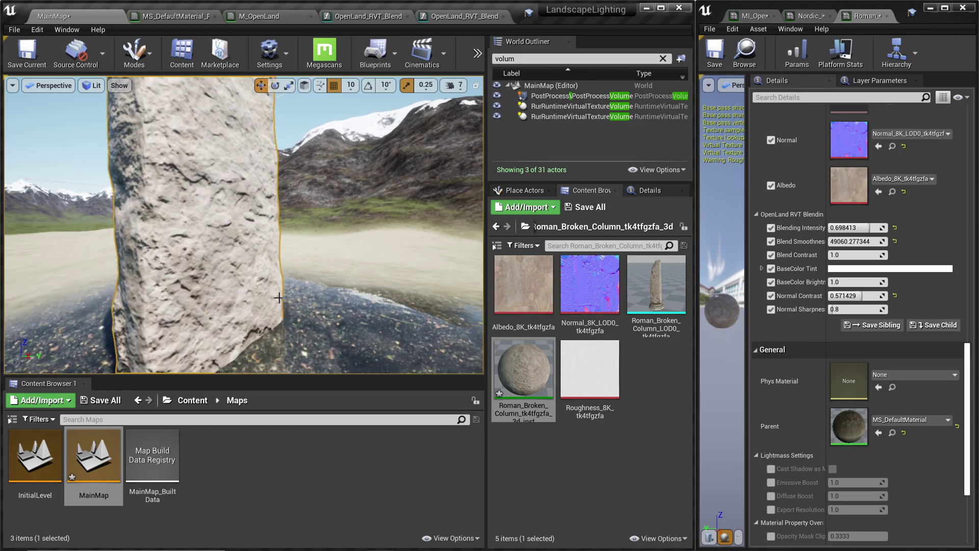
scroll(280, 297, "down", 2)
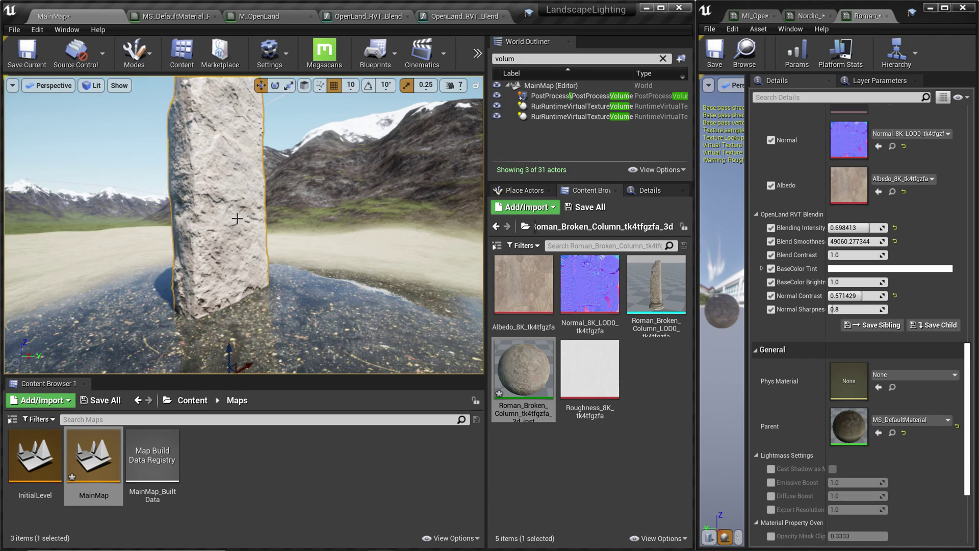
right_click_drag(252, 243, 87, 331)
right_click_drag(255, 261, 255, 260)
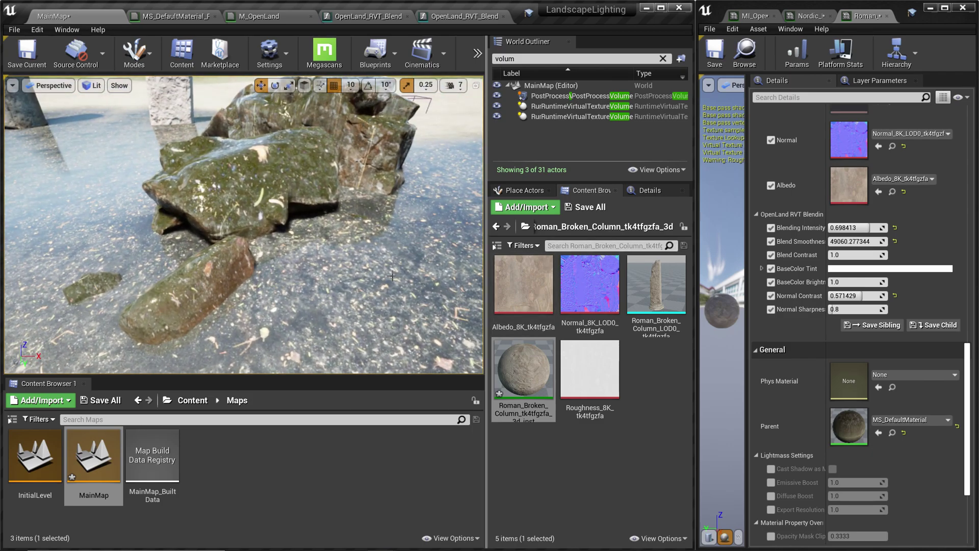
key("f")
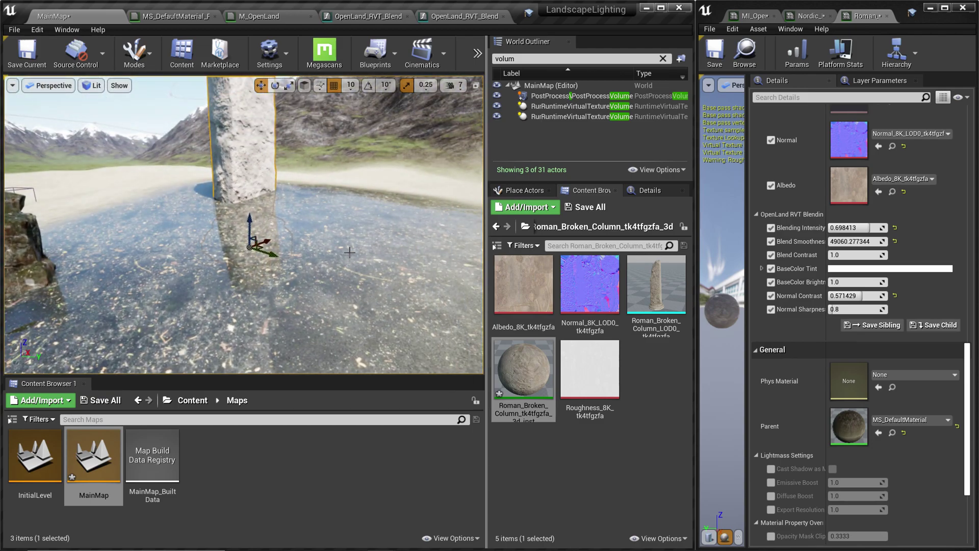
right_click_drag(349, 253, 350, 253)
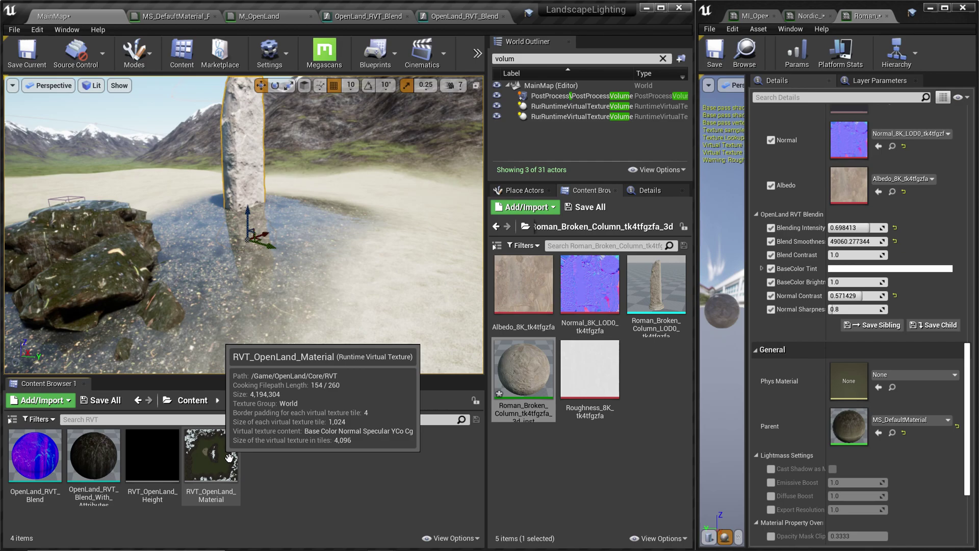
Search the project settings for "virtual mo" to check the mobile virtual texture support option, and close the settings
left_click(38, 29)
left_click(78, 192)
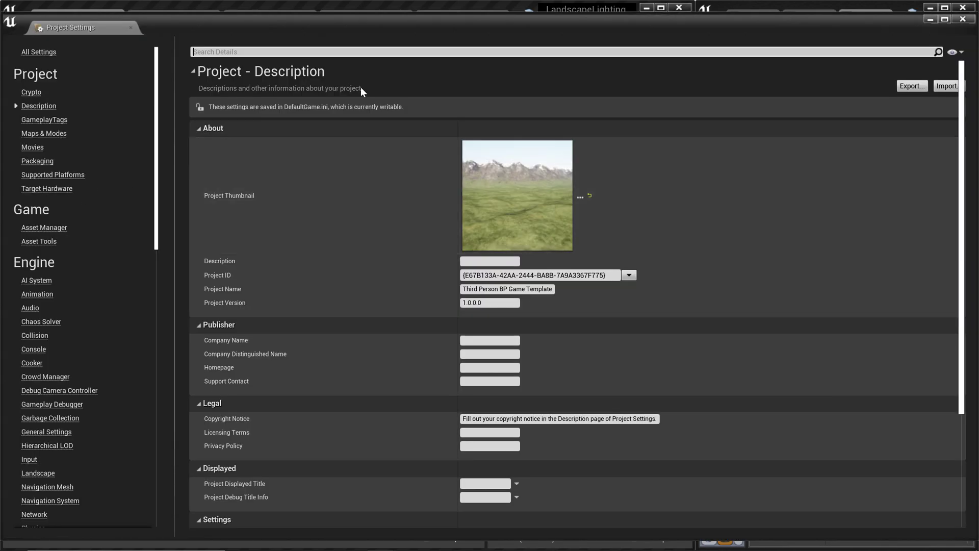
type("virtu")
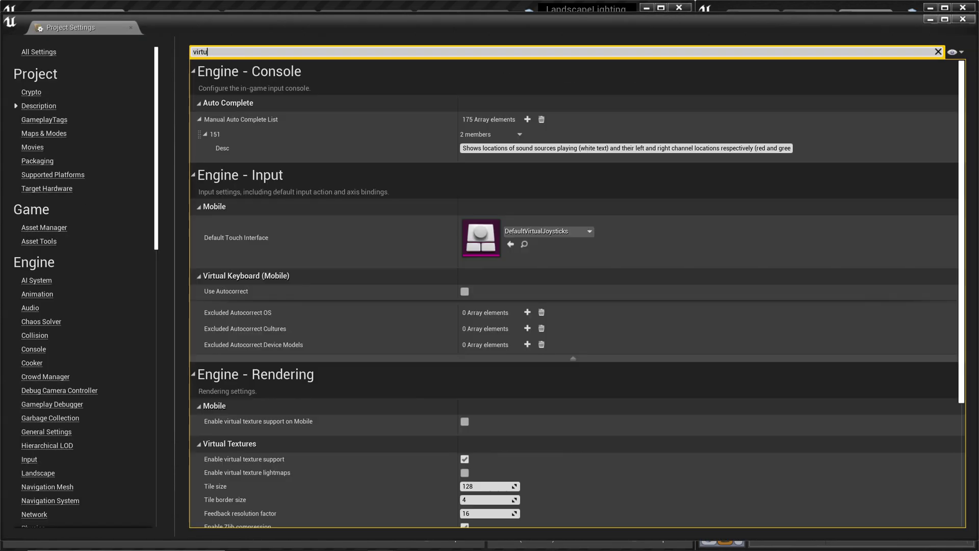
type("al mo")
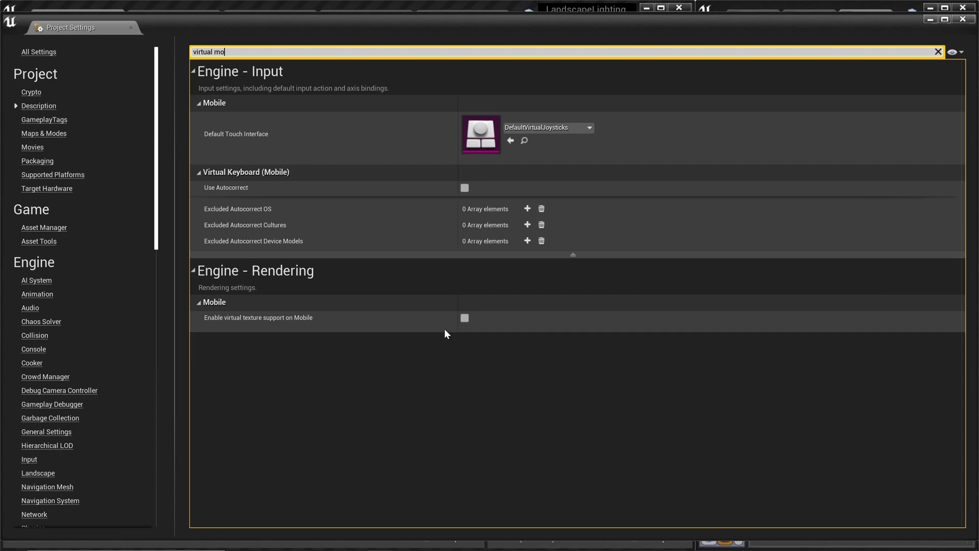
left_click(130, 27)
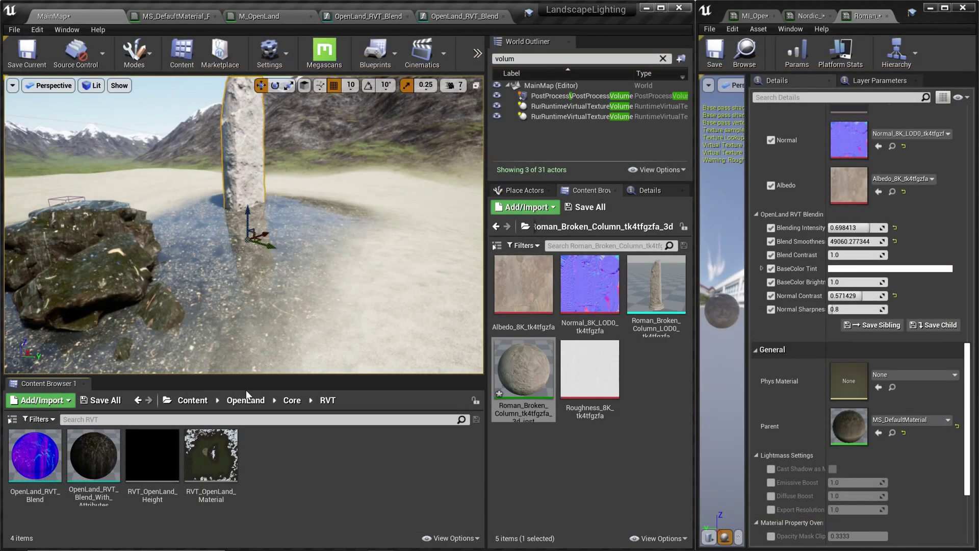
Open the RVT_OpenLand_Material asset and try lowering the size of the virtual texture in tiles to 4 and then 3
double_click(212, 458)
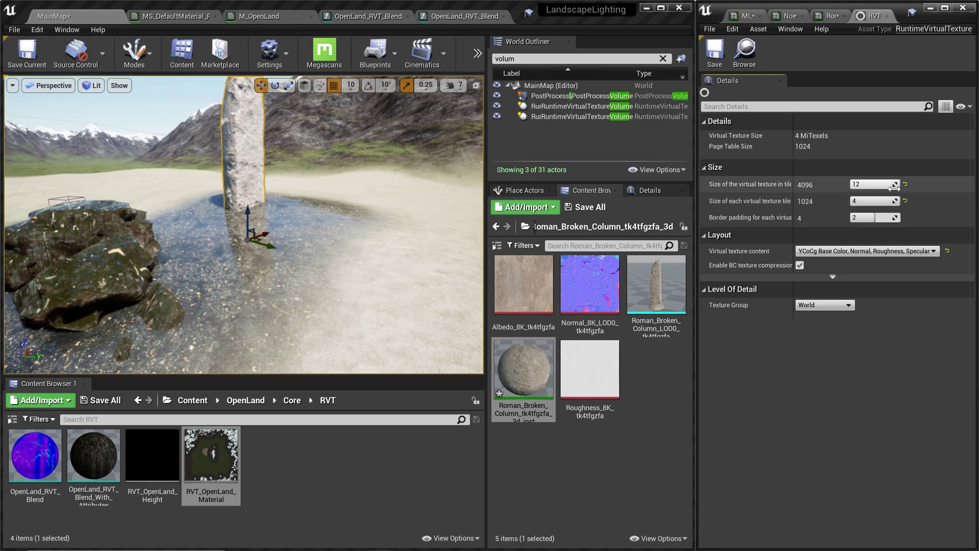
left_click(873, 184)
type("4")
key("Return")
left_click_drag(867, 185, 862, 186)
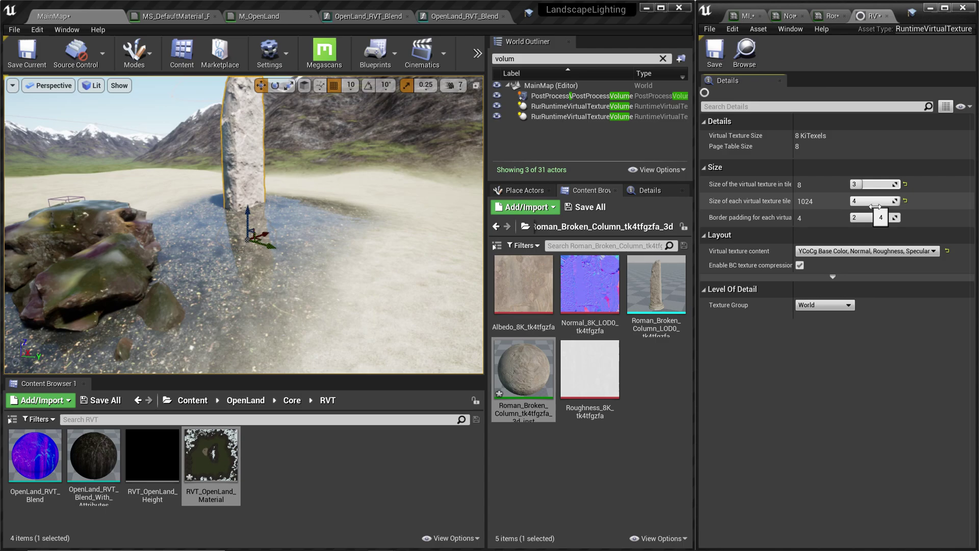
Set the size of the virtual texture in tiles back to 12 and view the landscape around the column
left_click_drag(863, 184, 900, 184)
scroll(118, 294, "down", 2)
right_click_drag(118, 294, 383, 321)
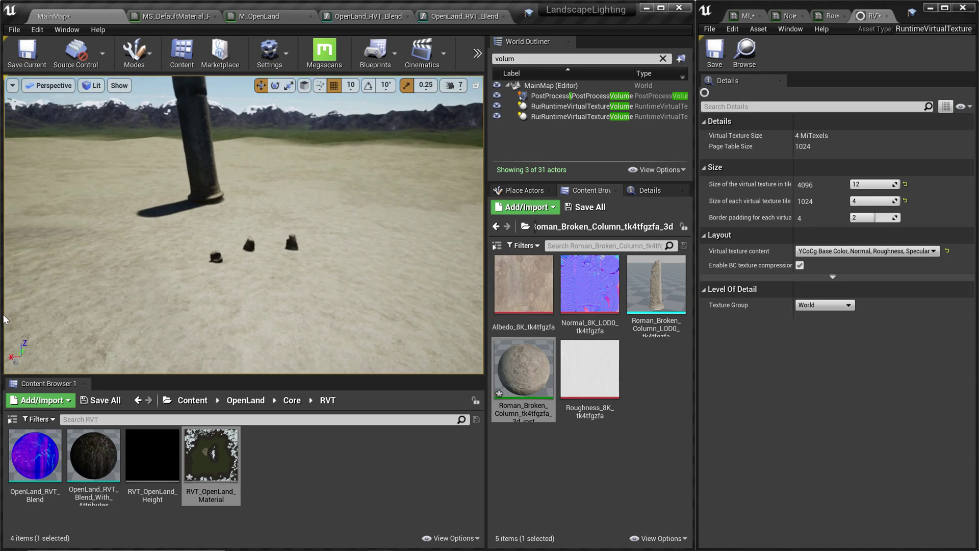